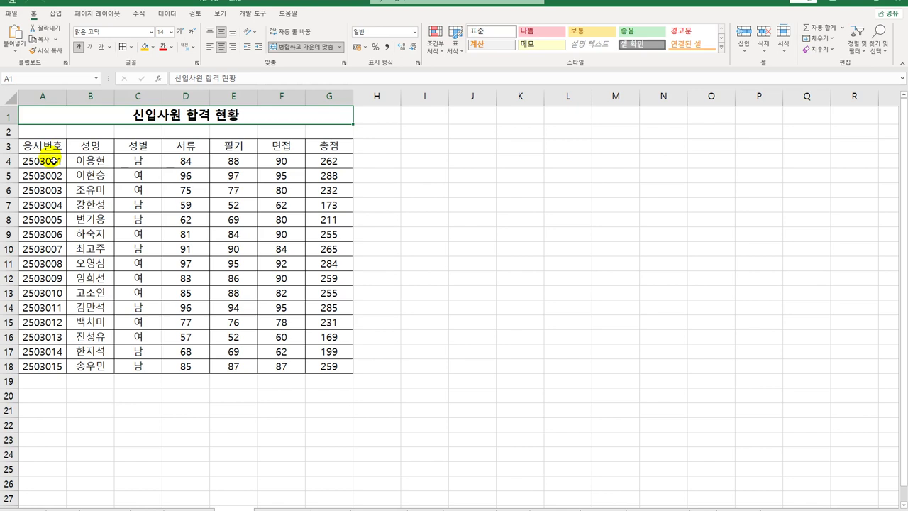
# Step: Copy the 성별 header and the 남 value from C3:C4 to A20:A21 as a filter criterion
pyautogui.click(139, 147)
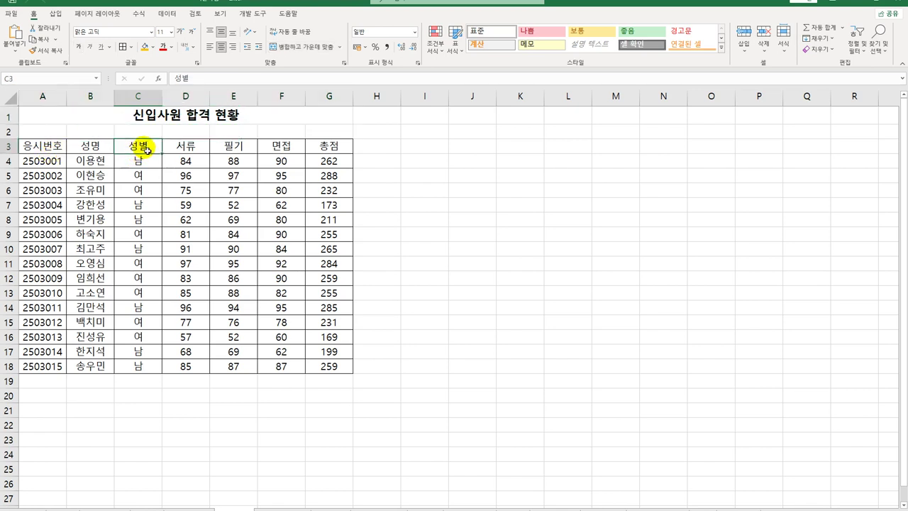
pyautogui.click(325, 151)
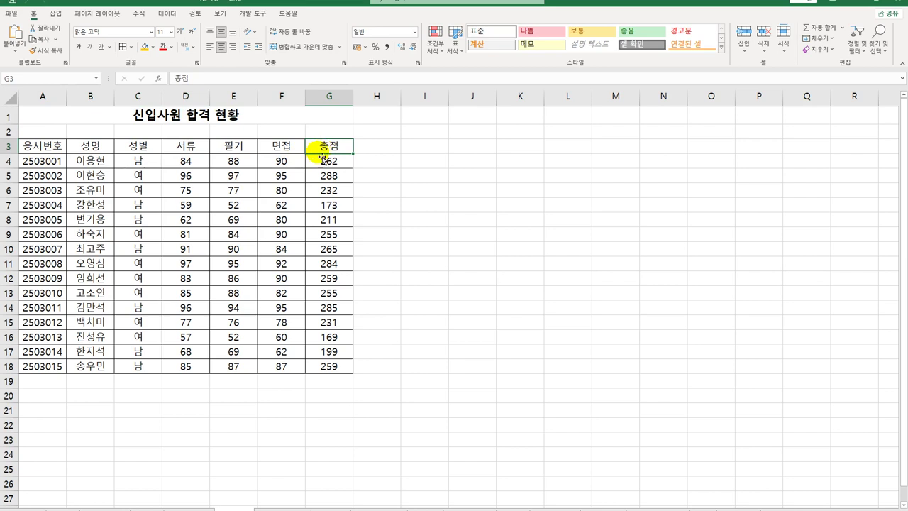
pyautogui.click(62, 402)
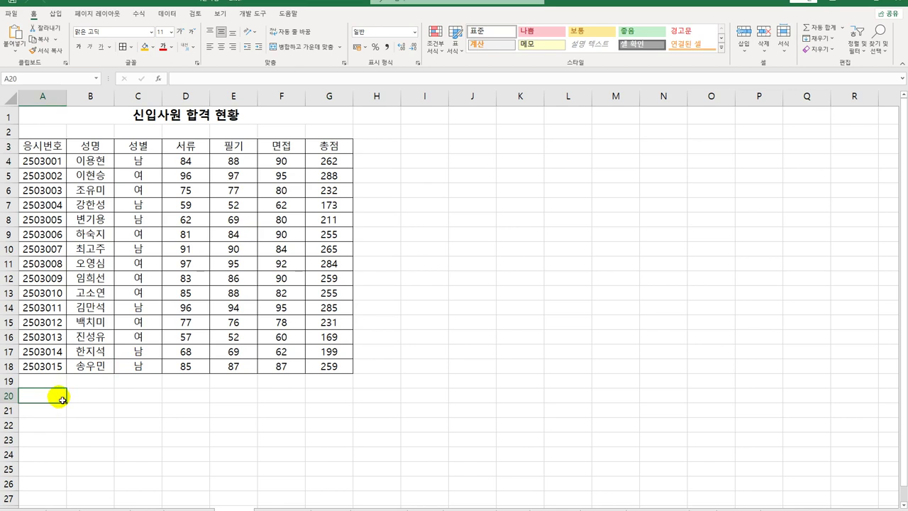
pyautogui.moveTo(138, 146); pyautogui.dragTo(140, 164)
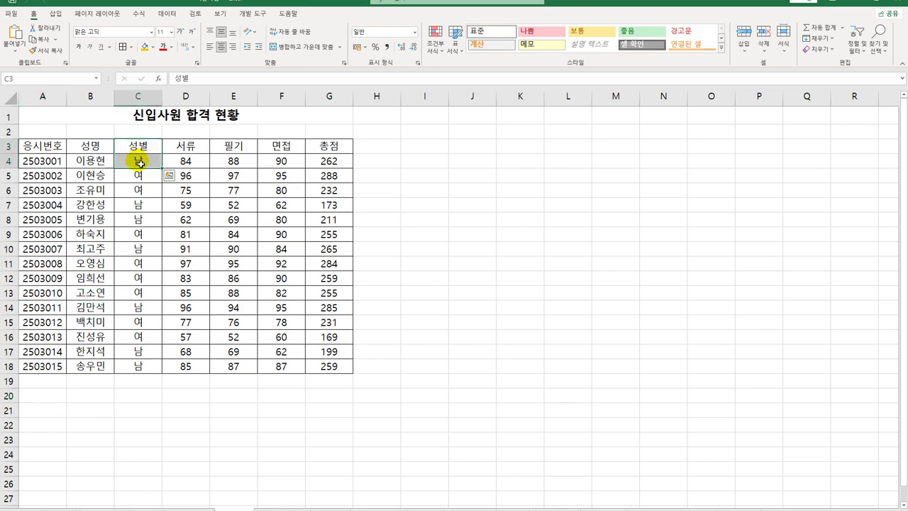
pyautogui.hotkey('ctrl', 'c')
pyautogui.click(49, 400)
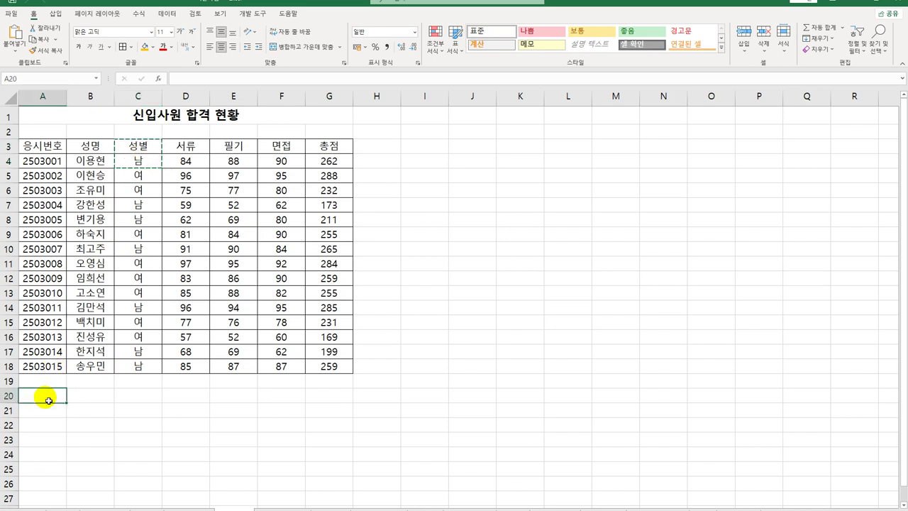
pyautogui.hotkey('ctrl', 'v')
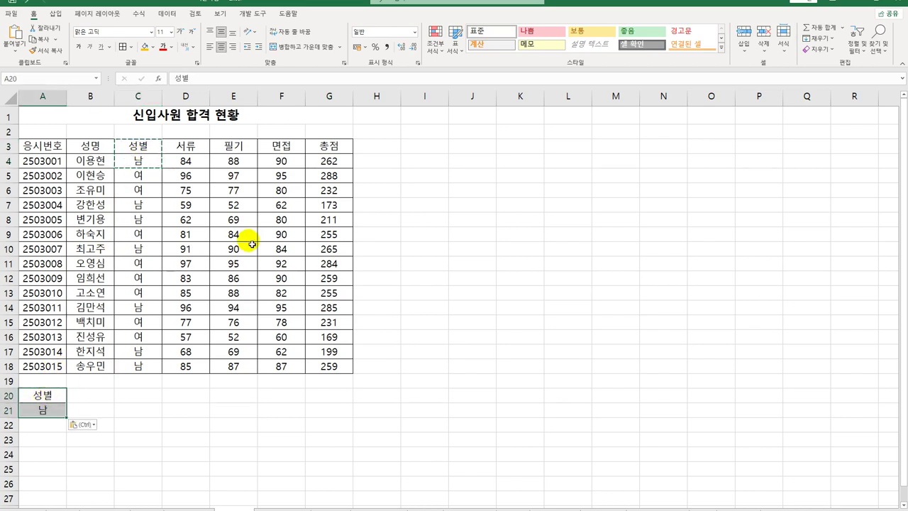
# Step: Copy the 총점 header from G3 to B20 and enter the condition >=250 in B21
pyautogui.click(329, 146)
pyautogui.hotkey('ctrl', 'c')
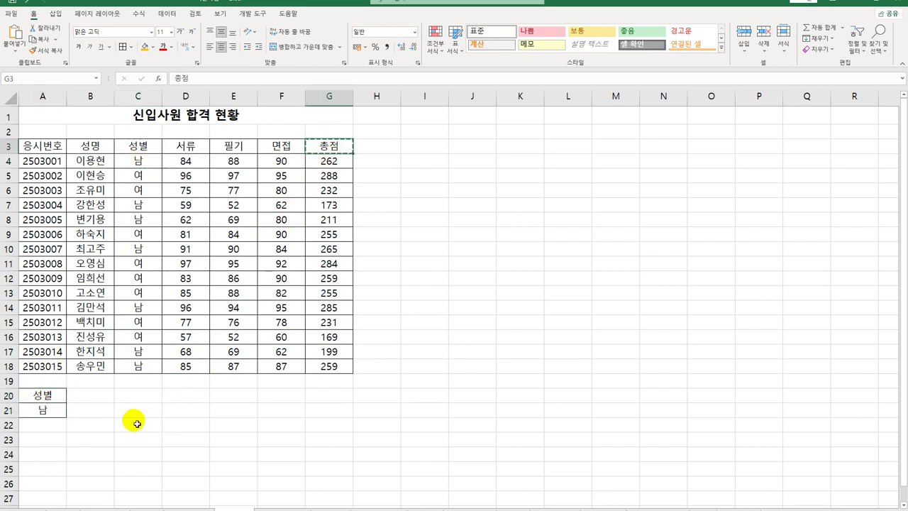
pyautogui.click(88, 397)
pyautogui.hotkey('ctrl', 'v')
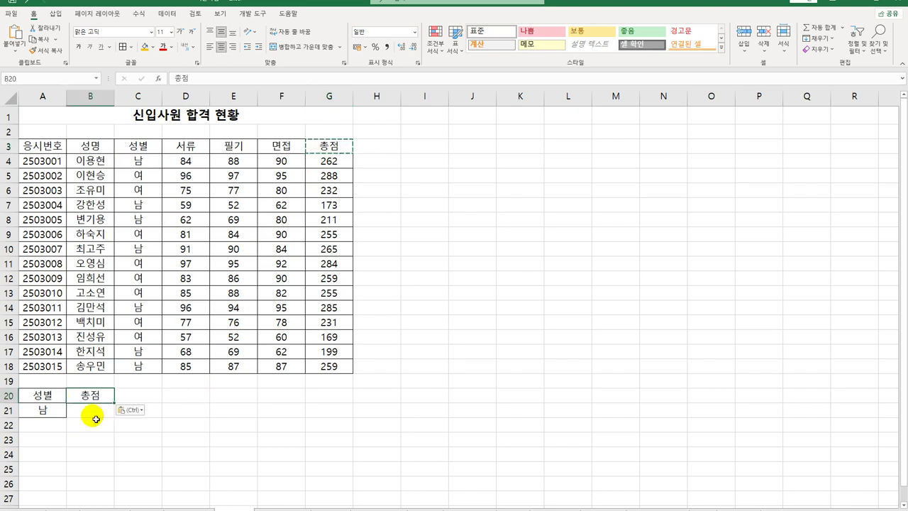
pyautogui.click(94, 414)
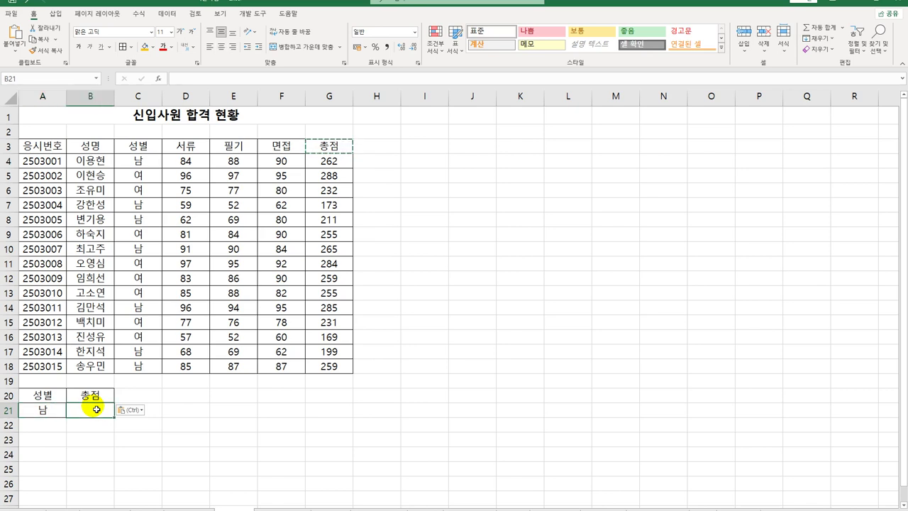
pyautogui.write('>=250')
pyautogui.press('Return')
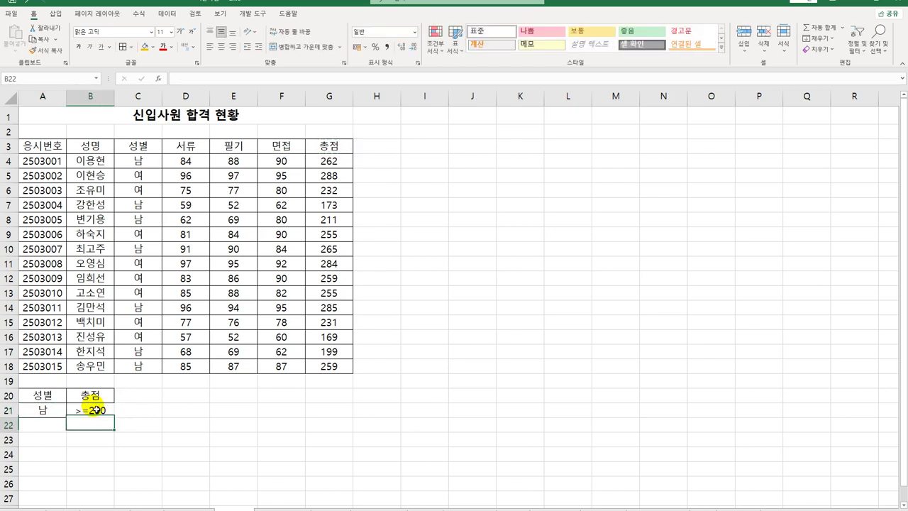
# Step: Review the 성별 and 총점 headers and their conditions in the criteria range A20:B21
pyautogui.click(63, 409)
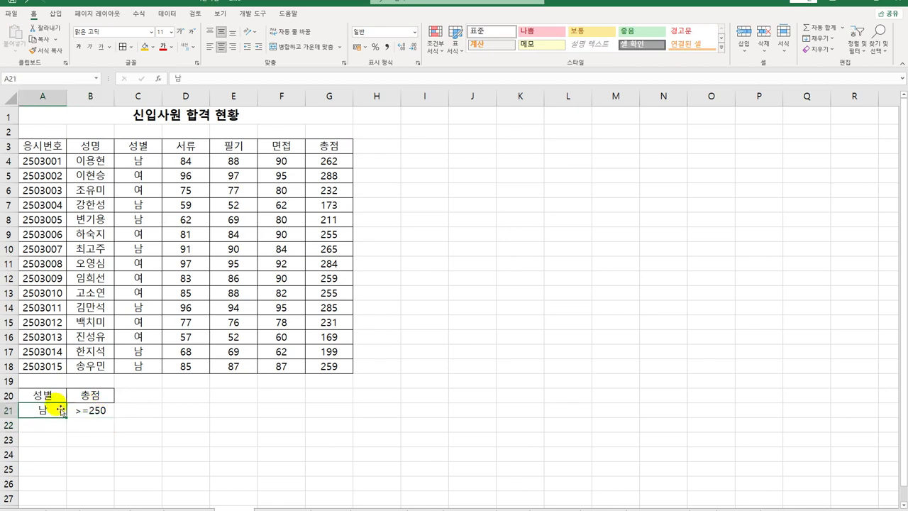
pyautogui.moveTo(62, 394); pyautogui.dragTo(83, 401)
pyautogui.click(84, 399)
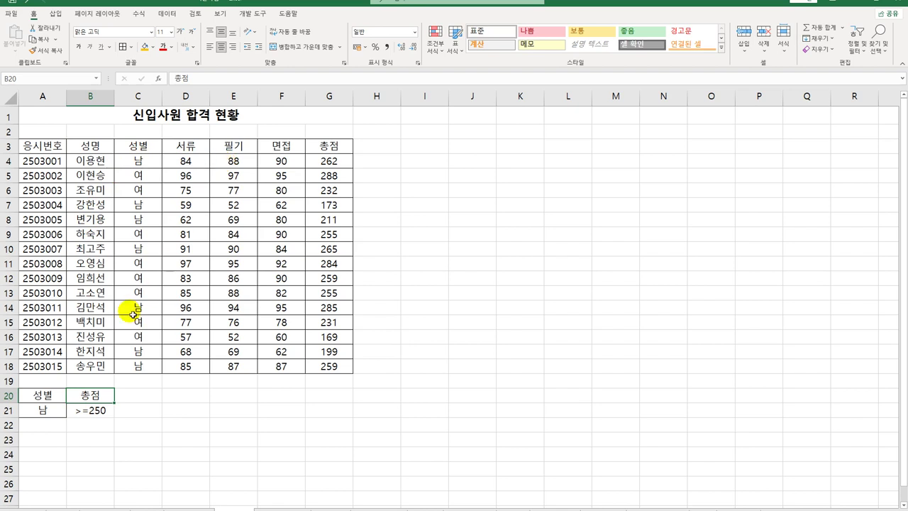
pyautogui.click(59, 412)
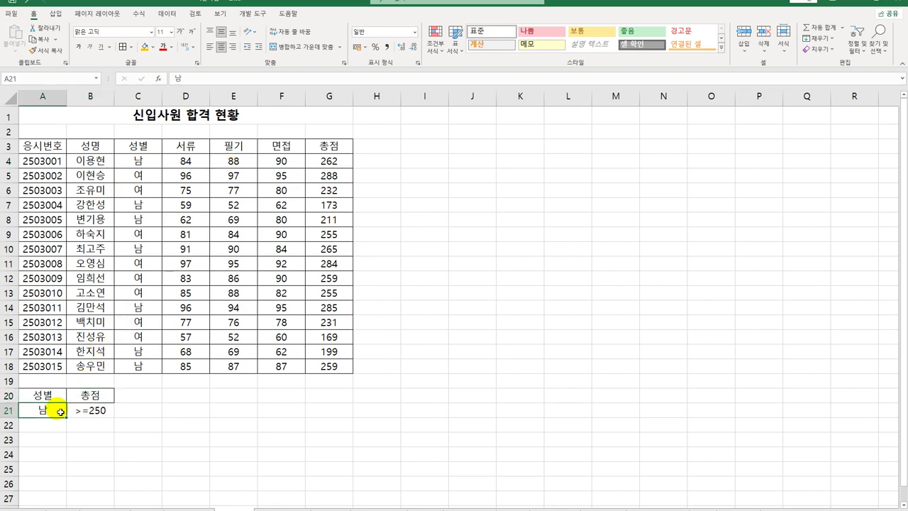
pyautogui.click(91, 411)
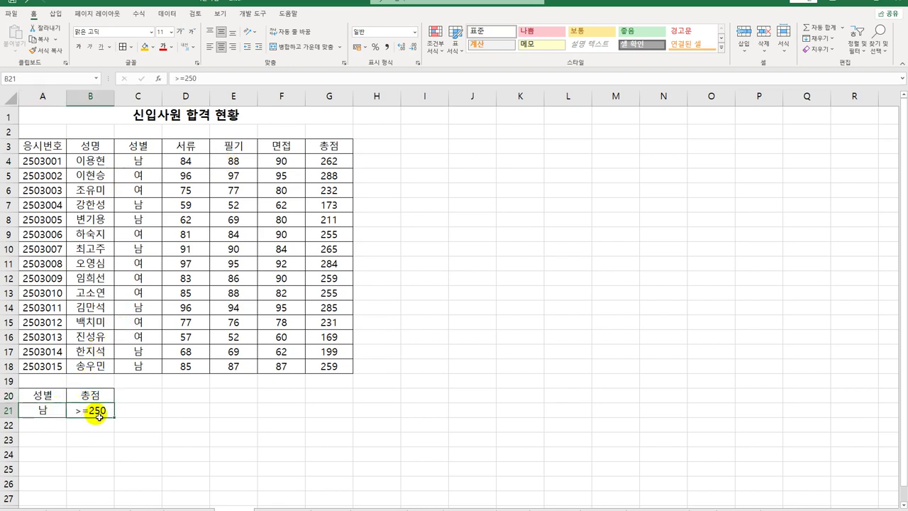
pyautogui.click(53, 410)
pyautogui.moveTo(54, 410); pyautogui.dragTo(76, 414)
pyautogui.click(76, 416)
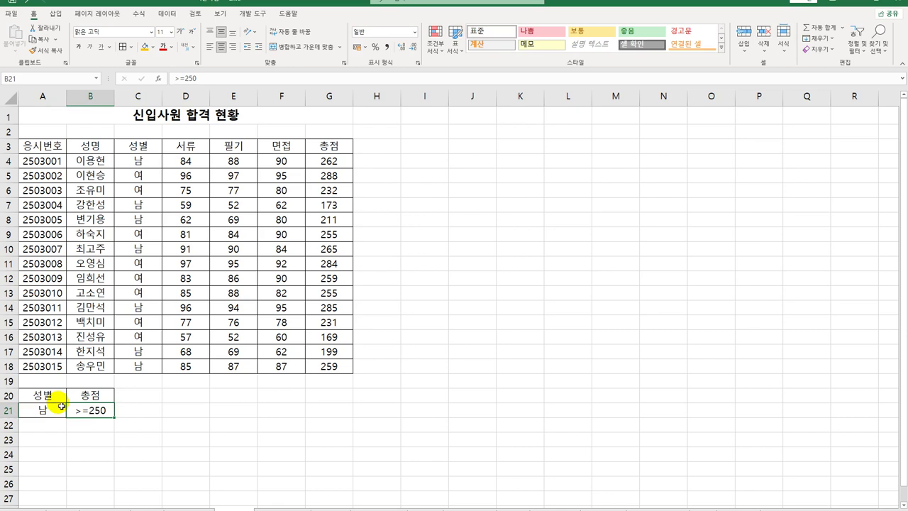
# Step: Move the >=250 condition down to B22 and back up to B21
pyautogui.moveTo(71, 413)
pyautogui.mouseDown()
pyautogui.moveTo(78, 428)
pyautogui.moveTo(58, 415)
pyautogui.moveTo(71, 413)
pyautogui.moveTo(61, 430)
pyautogui.moveTo(84, 433)
pyautogui.mouseUp()
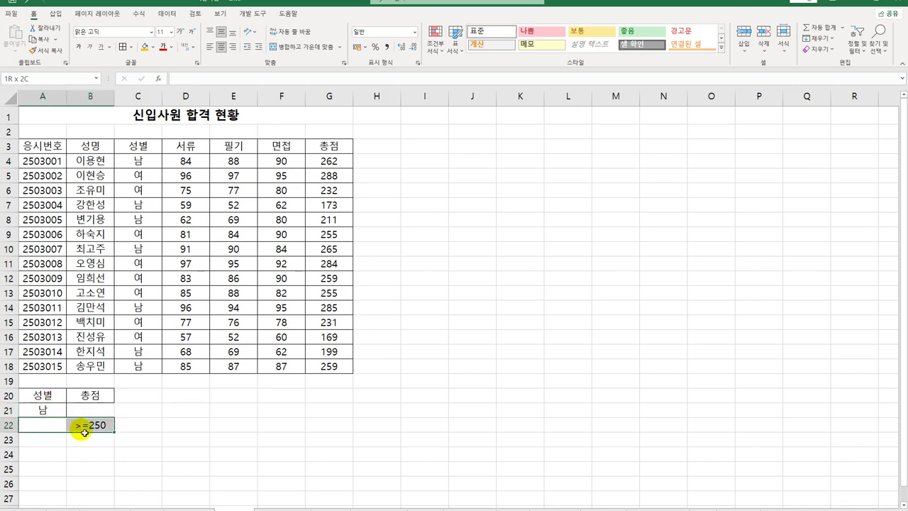
pyautogui.click(84, 430)
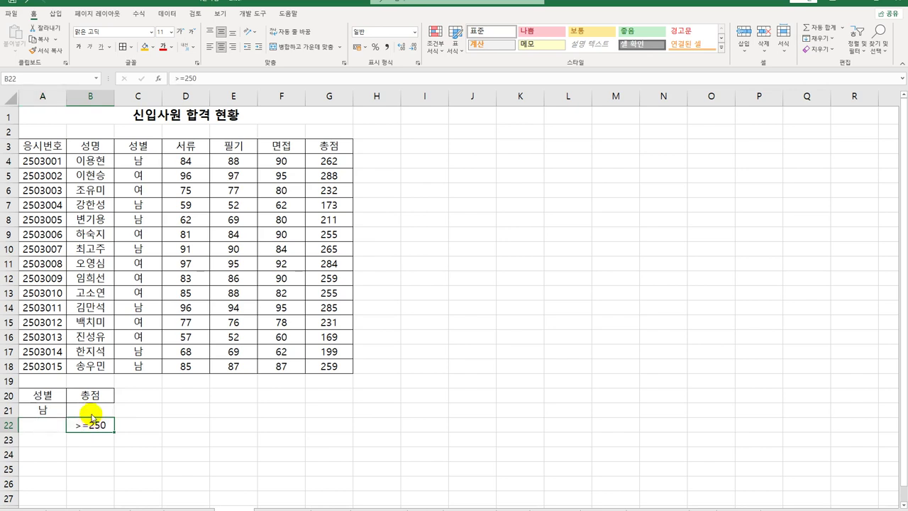
pyautogui.moveTo(92, 417); pyautogui.dragTo(90, 406)
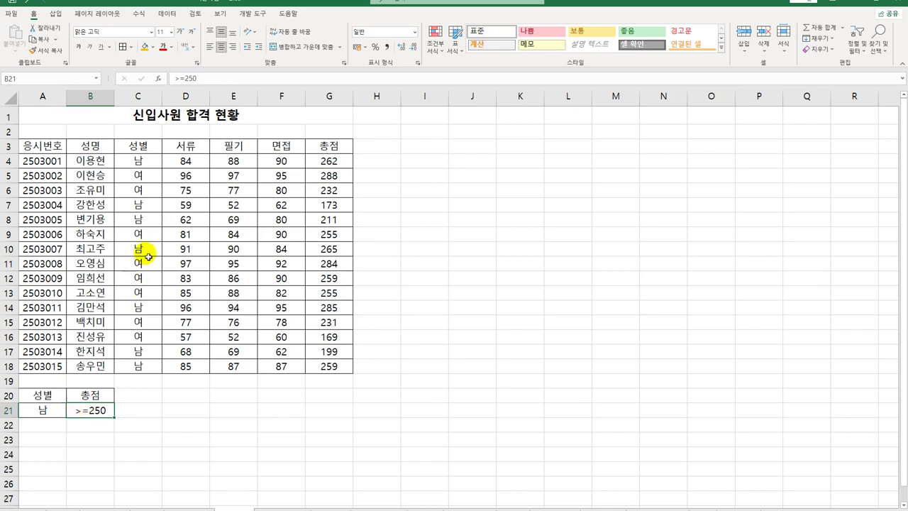
# Step: Copy the 응시번호, 성명, 서류, 필기 and 면접 headers from row 3 to A25:E25
pyautogui.click(62, 146)
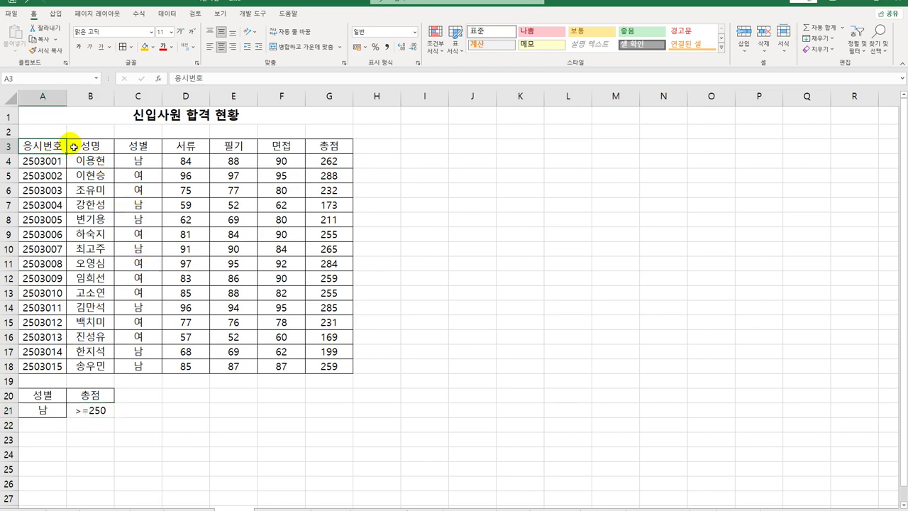
pyautogui.moveTo(73, 147); pyautogui.dragTo(106, 136)
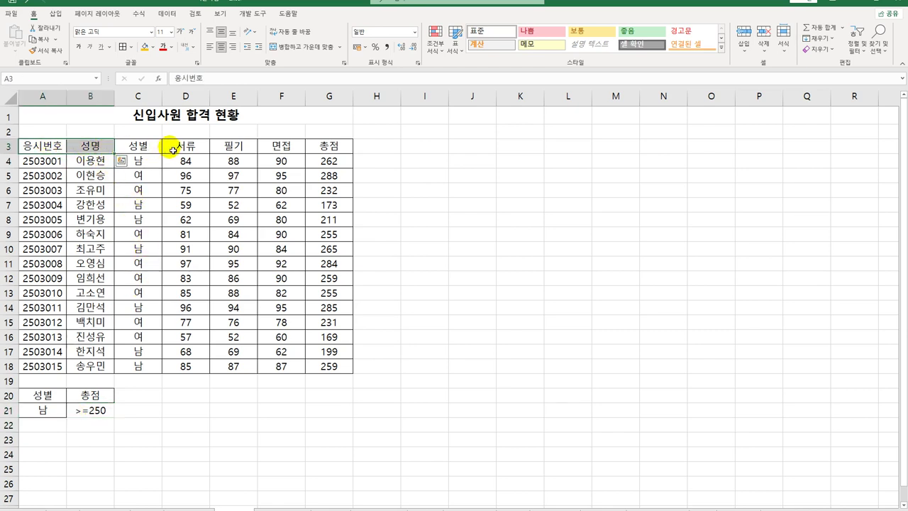
pyautogui.keyDown('ctrl'); pyautogui.moveTo(174, 149); pyautogui.dragTo(271, 153); pyautogui.keyUp('ctrl')
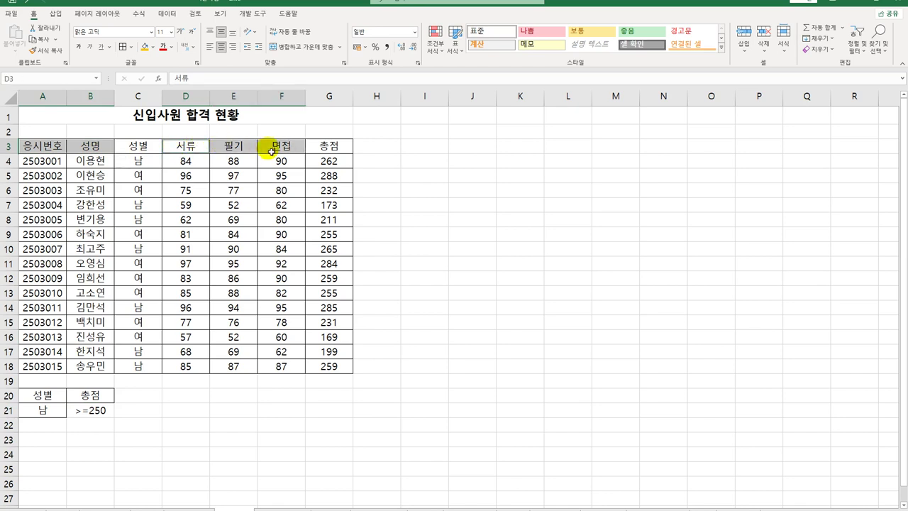
pyautogui.hotkey('ctrl', 'c')
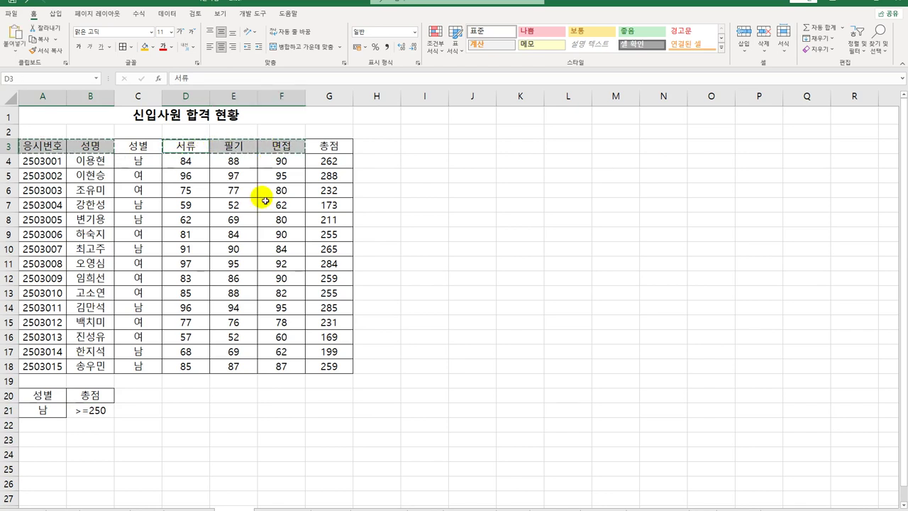
pyautogui.click(44, 468)
pyautogui.hotkey('ctrl', 'v')
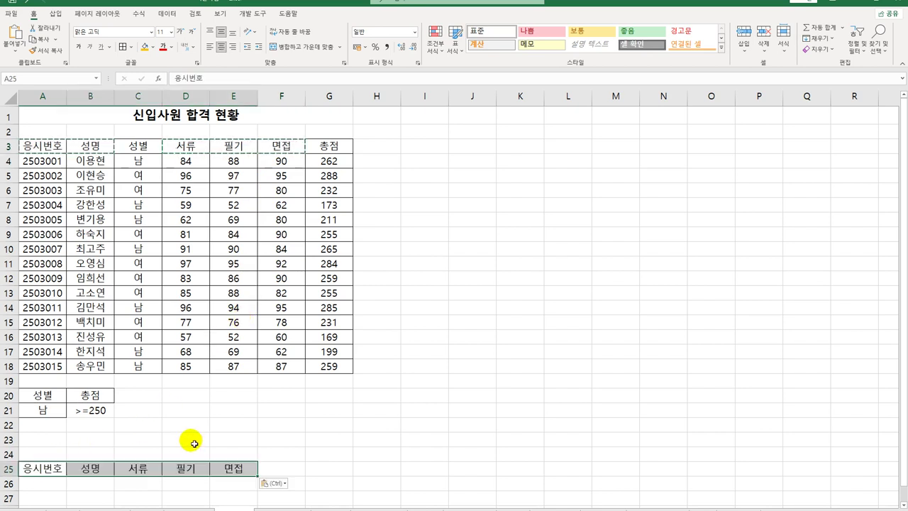
# Step: Start an Advanced Filter on the table A3:G18 with A20:B21 as the criteria range
pyautogui.click(180, 202)
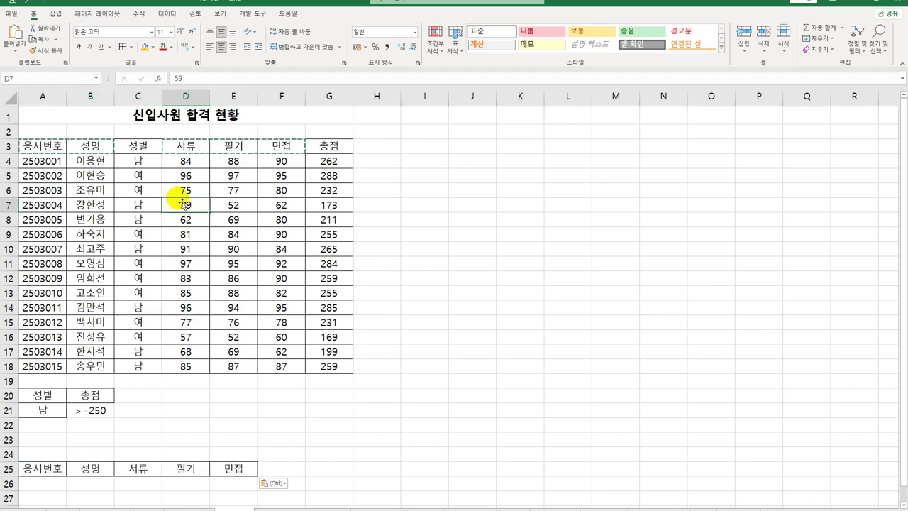
pyautogui.click(168, 14)
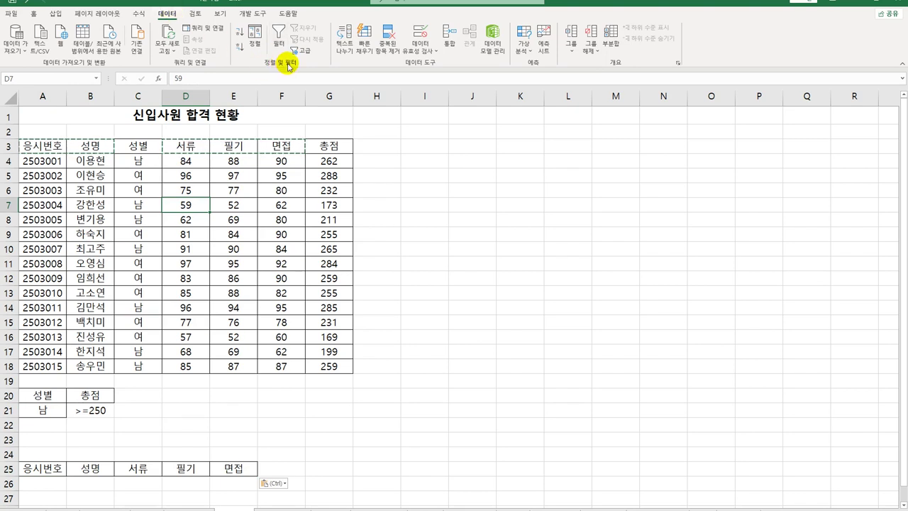
pyautogui.click(298, 50)
pyautogui.moveTo(530, 121); pyautogui.dragTo(470, 136)
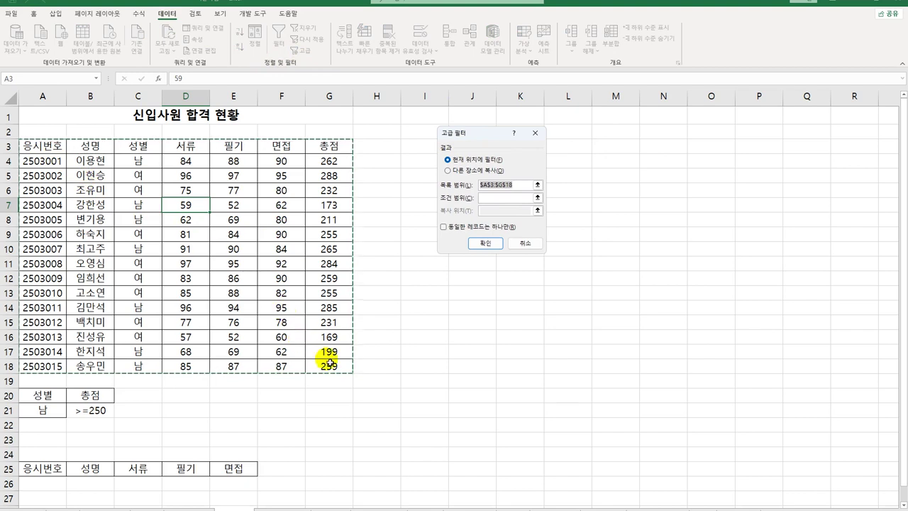
pyautogui.click(489, 205)
pyautogui.click(56, 401)
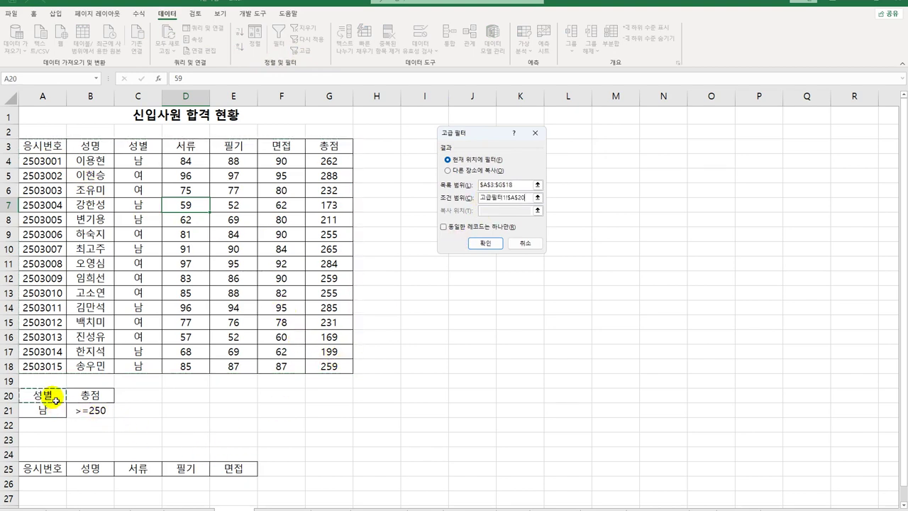
pyautogui.moveTo(55, 401); pyautogui.dragTo(94, 415)
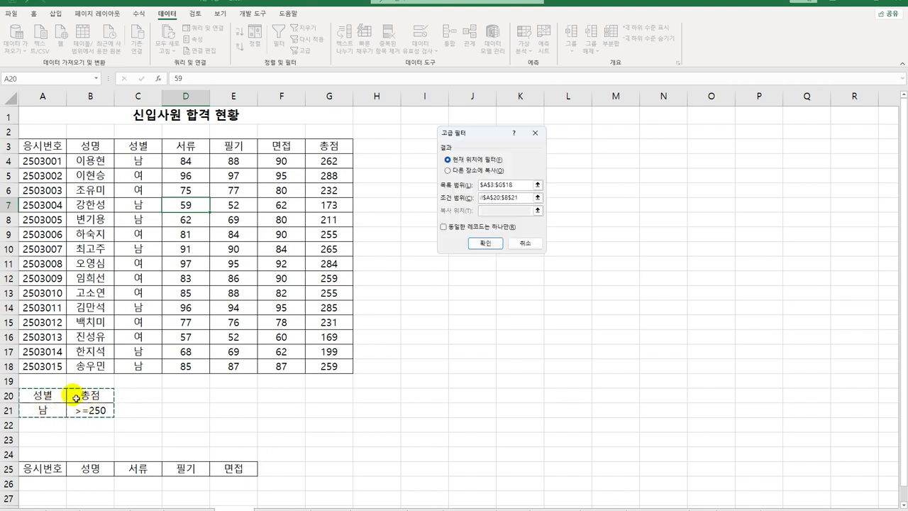
# Step: Set the filter to copy to another location, with A25:E25 as the destination, and run it
pyautogui.click(447, 170)
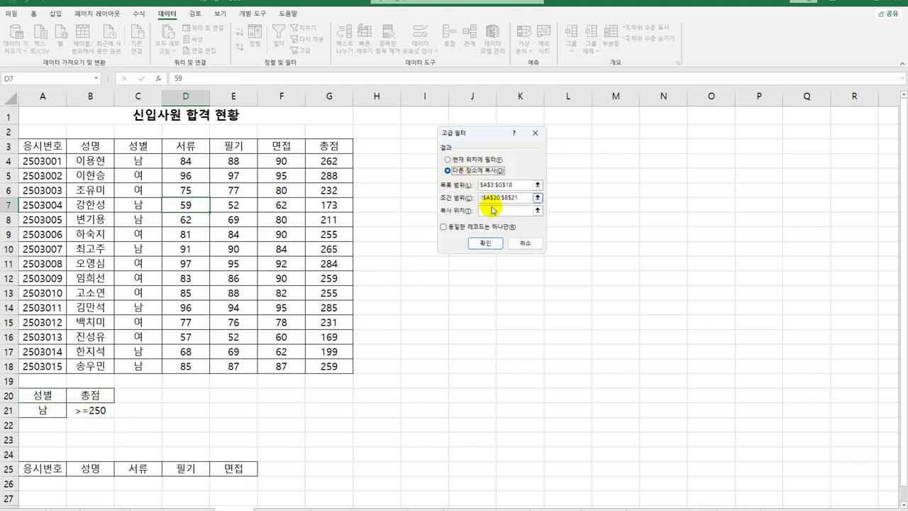
pyautogui.click(493, 210)
pyautogui.moveTo(50, 468); pyautogui.dragTo(227, 468)
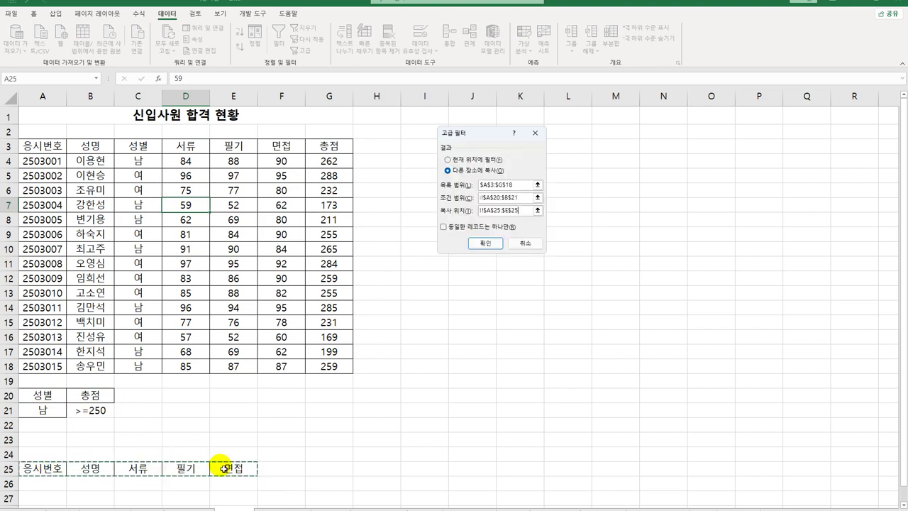
pyautogui.click(486, 244)
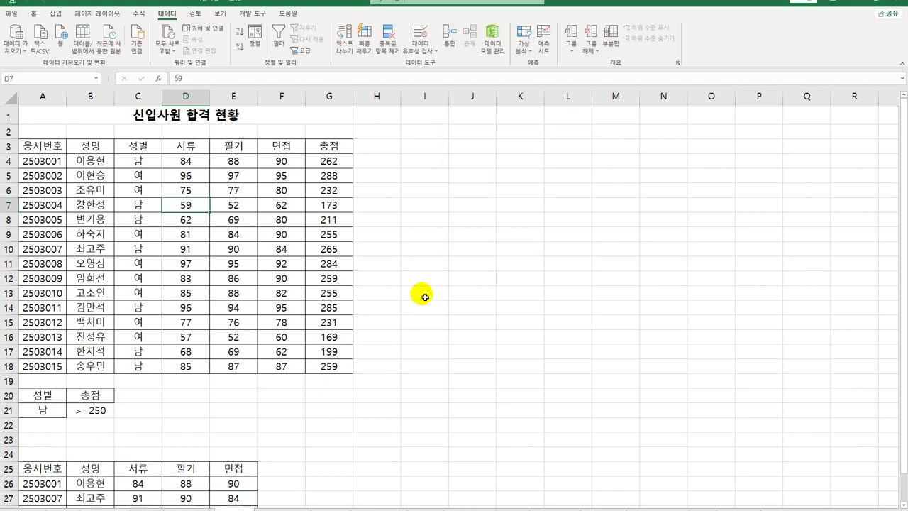
pyautogui.scroll(-3, 422, 295)
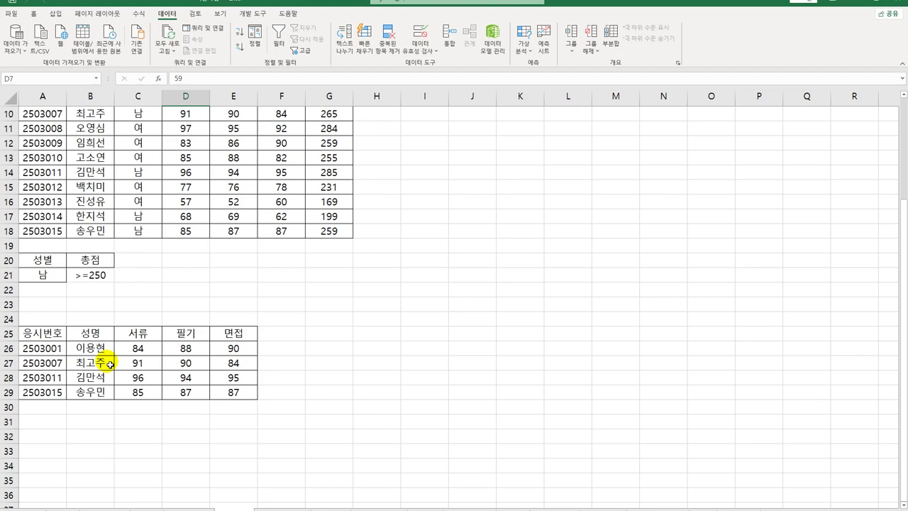
pyautogui.scroll(3, 110, 363)
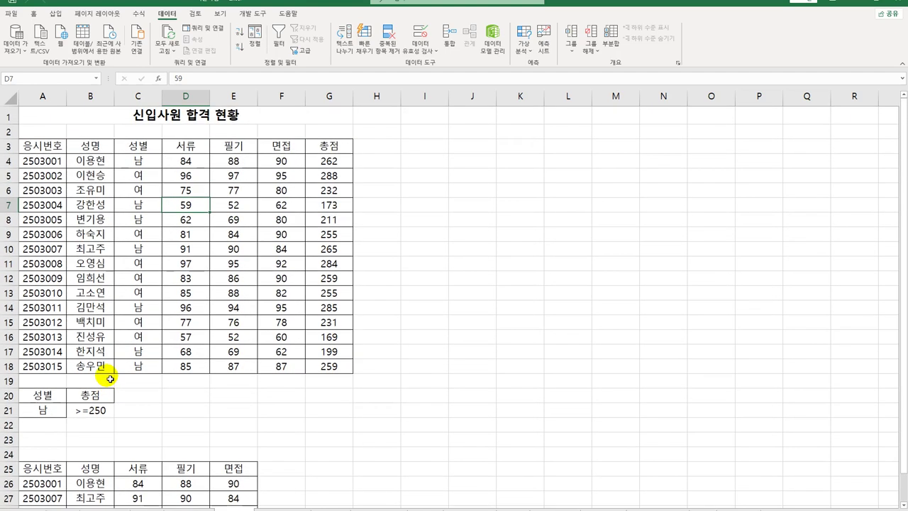
pyautogui.scroll(-3, 250, 358)
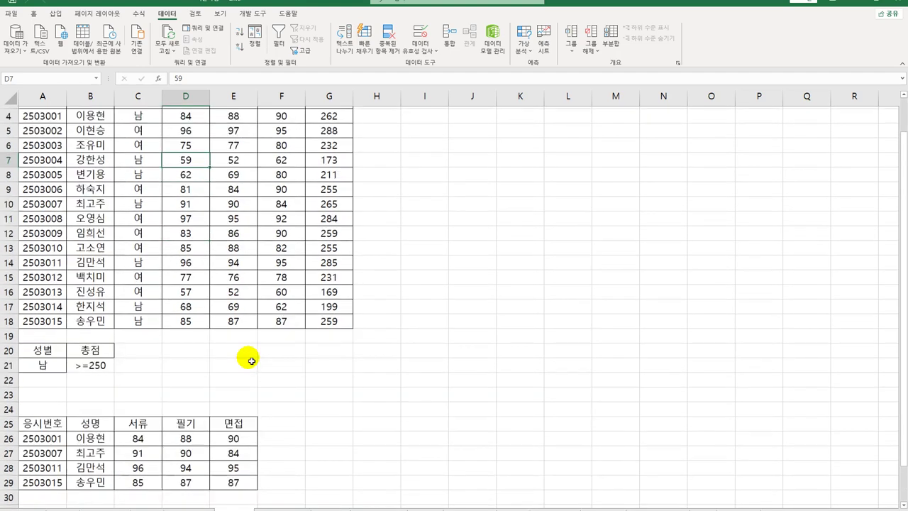
pyautogui.hotkey('ctrl', 'Home')
pyautogui.scroll(-3, 334, 476)
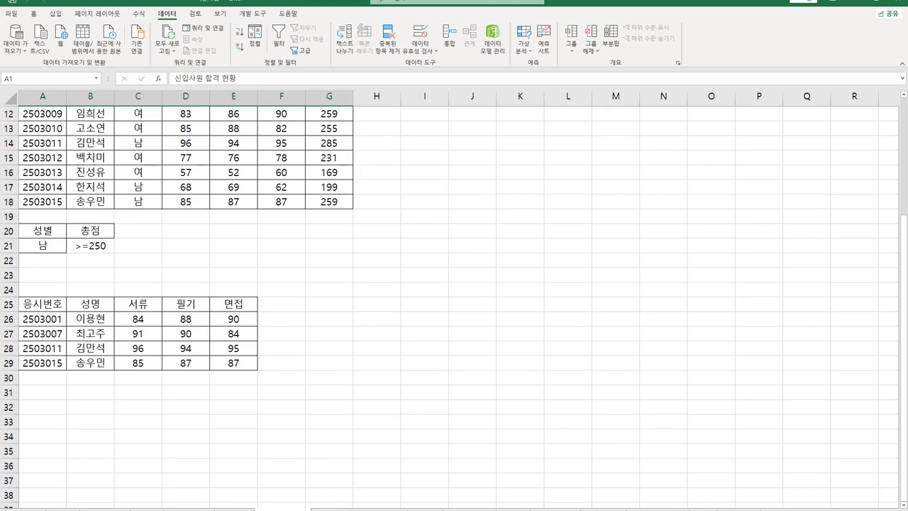
# Step: On the 상공주식회사 인사 관리 현황 sheet, copy the 부서 header and the 경리부 value to A18:A19
pyautogui.click(337, 505)
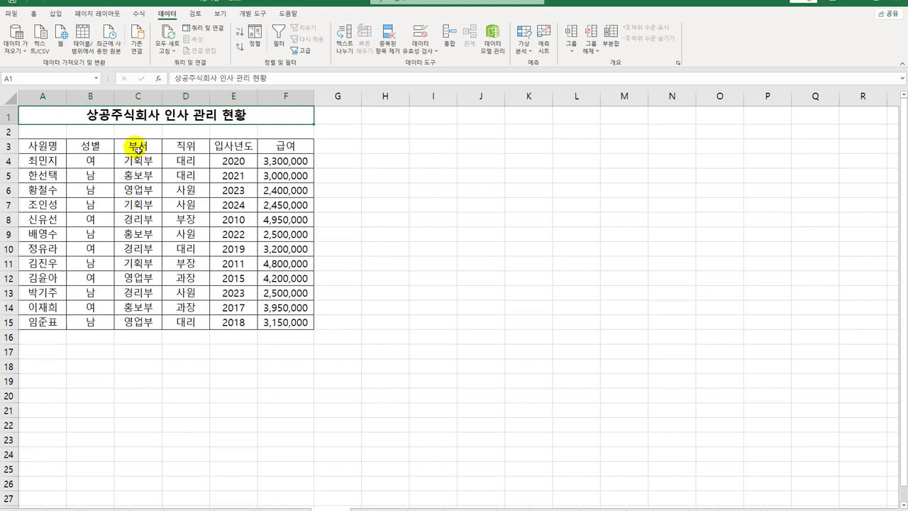
pyautogui.click(127, 145)
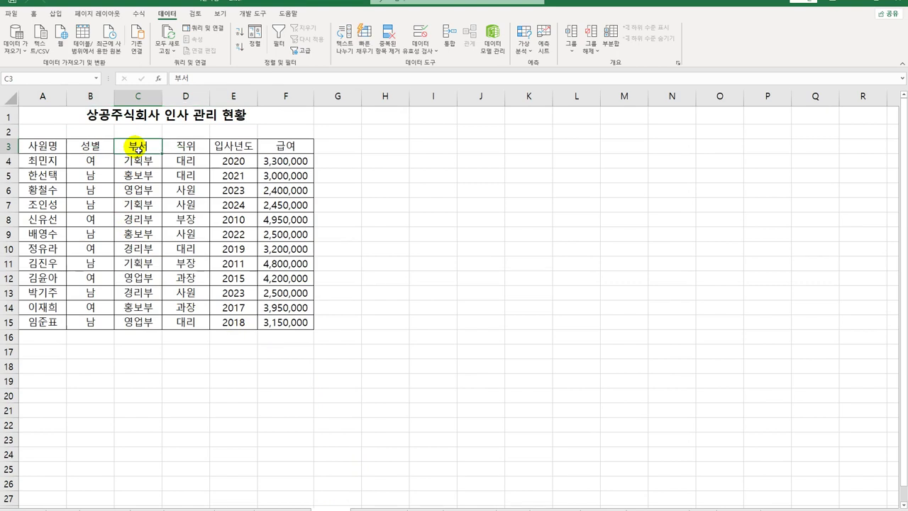
pyautogui.keyDown('ctrl'); pyautogui.click(153, 225); pyautogui.keyUp('ctrl')
pyautogui.hotkey('ctrl', 'c')
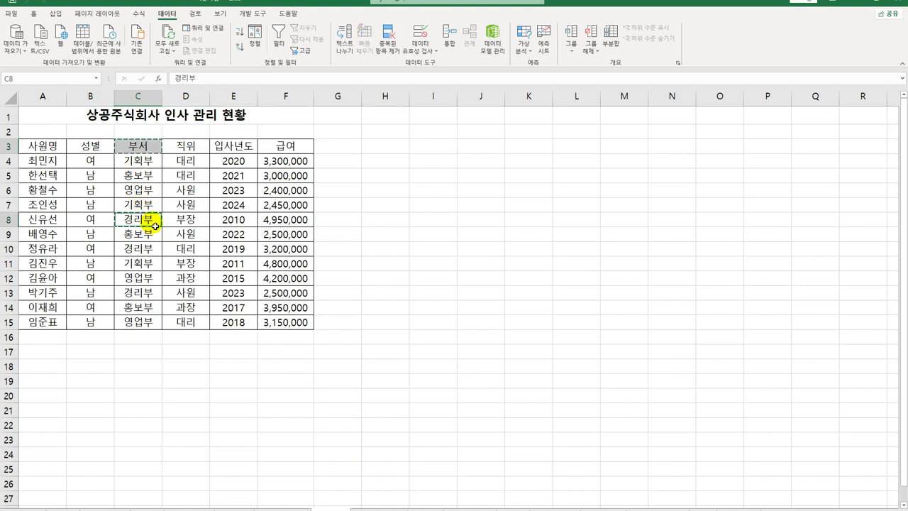
pyautogui.click(52, 366)
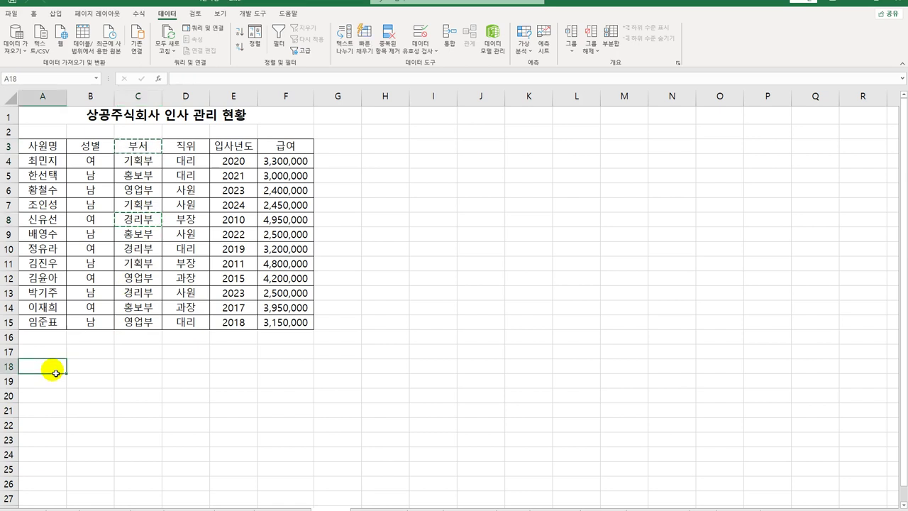
pyautogui.hotkey('ctrl', 'v')
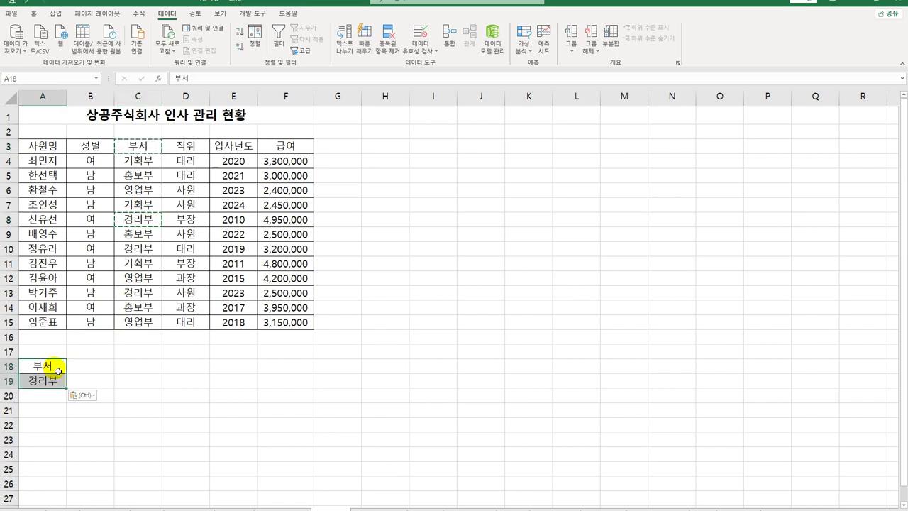
# Step: Copy the 급여 header to B18 and enter the condition >=4000000 in B20, one row below 경리부
pyautogui.click(281, 147)
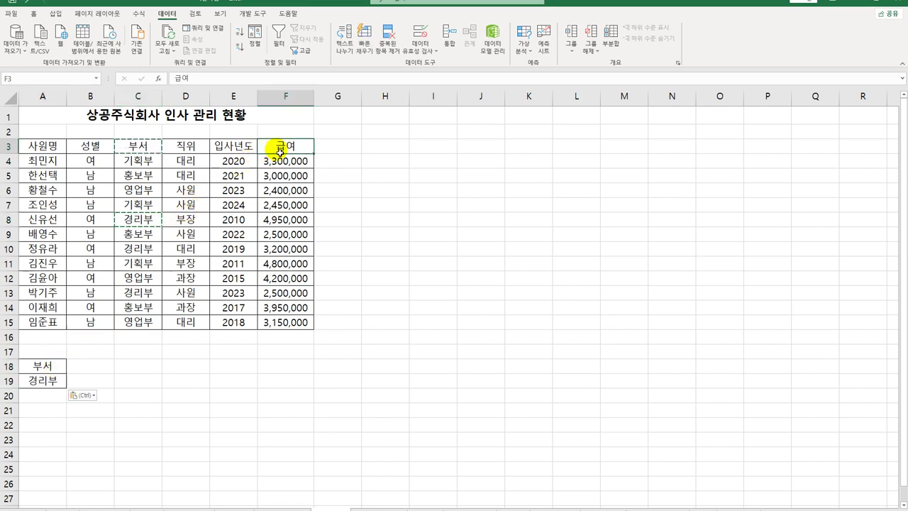
pyautogui.hotkey('ctrl', 'c')
pyautogui.click(103, 371)
pyautogui.hotkey('ctrl', 'v')
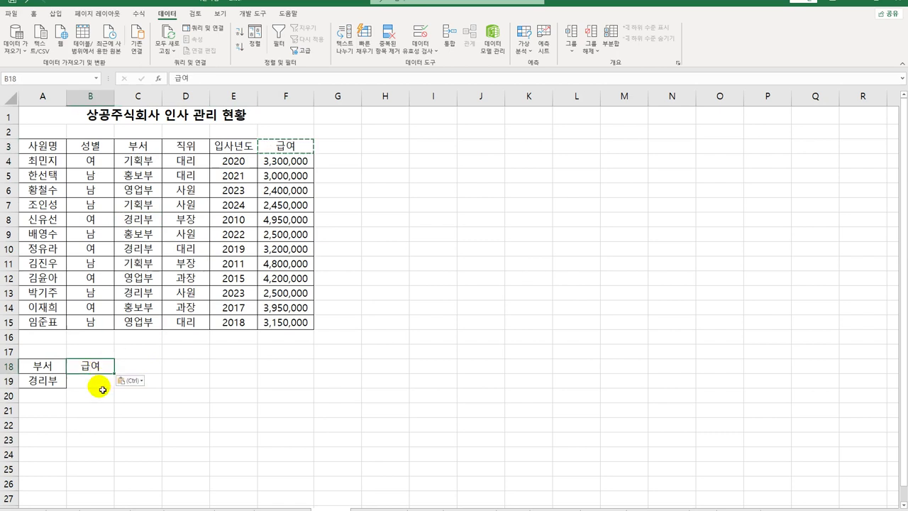
pyautogui.click(100, 398)
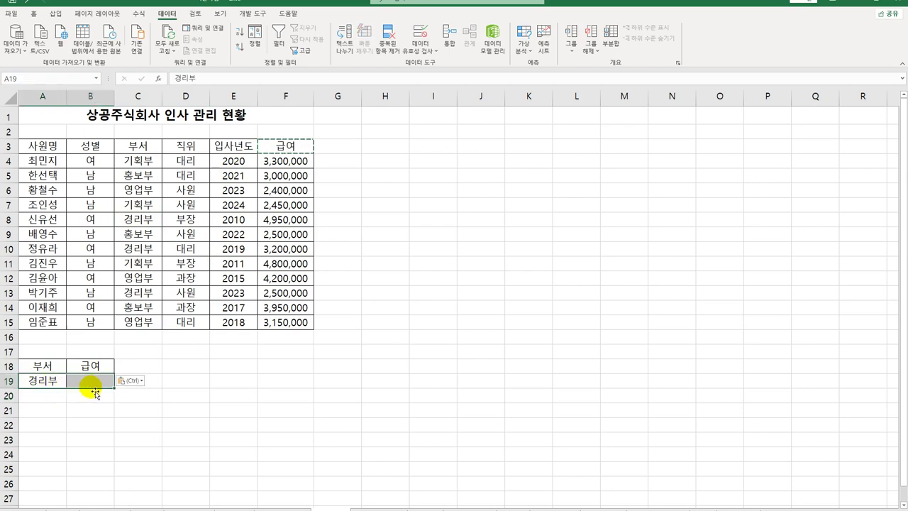
pyautogui.write('>=')
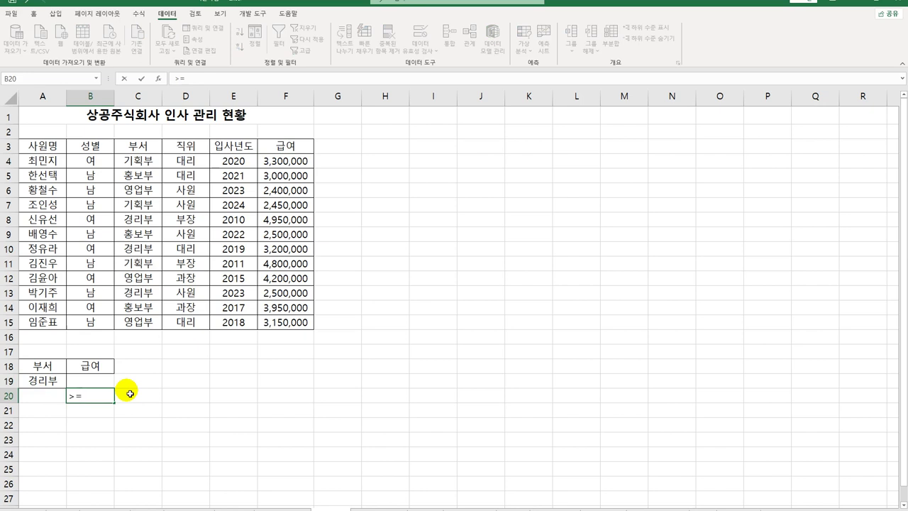
pyautogui.write('4000000')
pyautogui.press('Return')
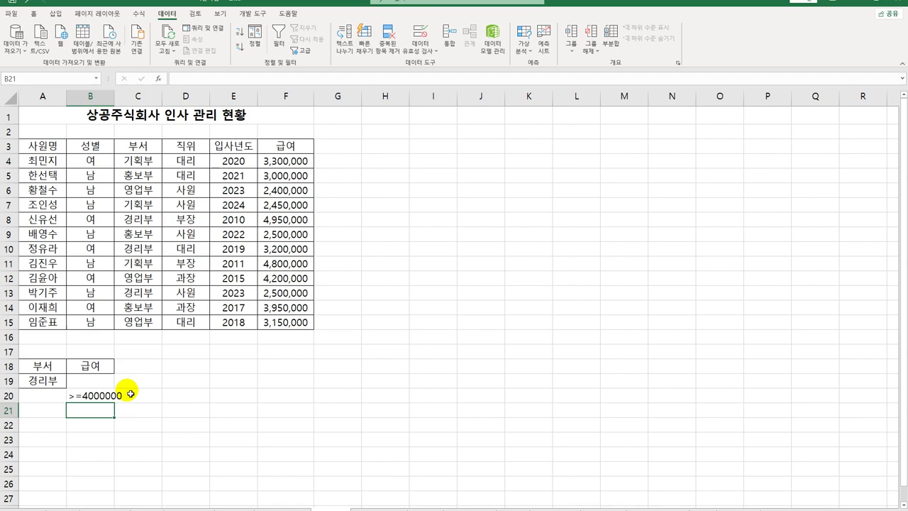
# Step: Start an Advanced Filter on the table A3:F15 with A18:B20 as the criteria range
pyautogui.click(141, 232)
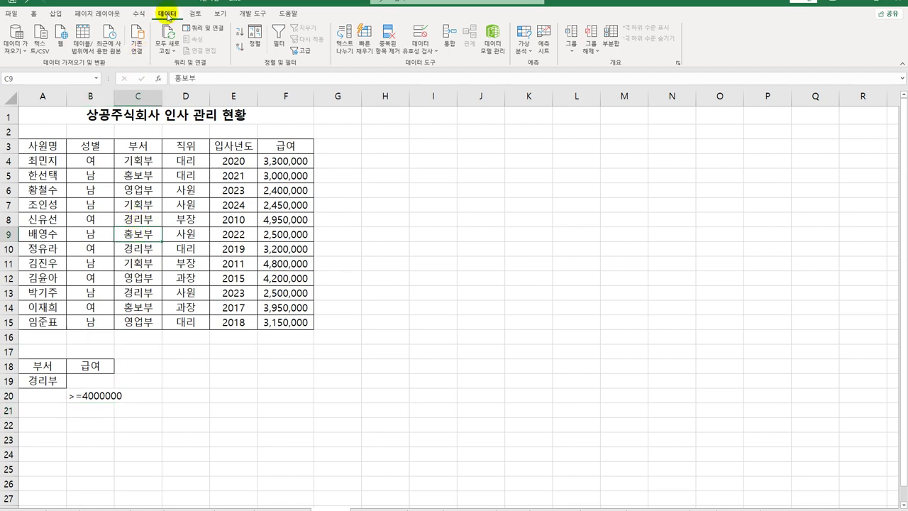
pyautogui.click(300, 53)
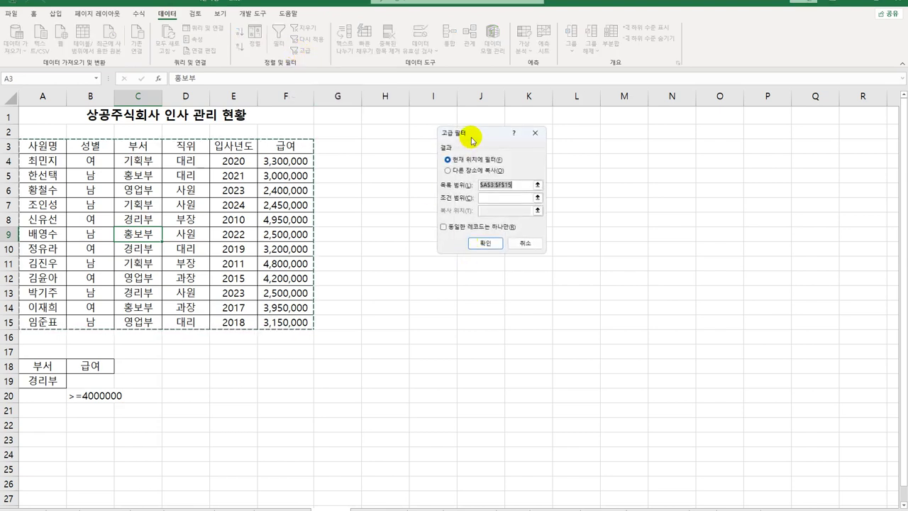
pyautogui.moveTo(472, 141); pyautogui.dragTo(402, 148)
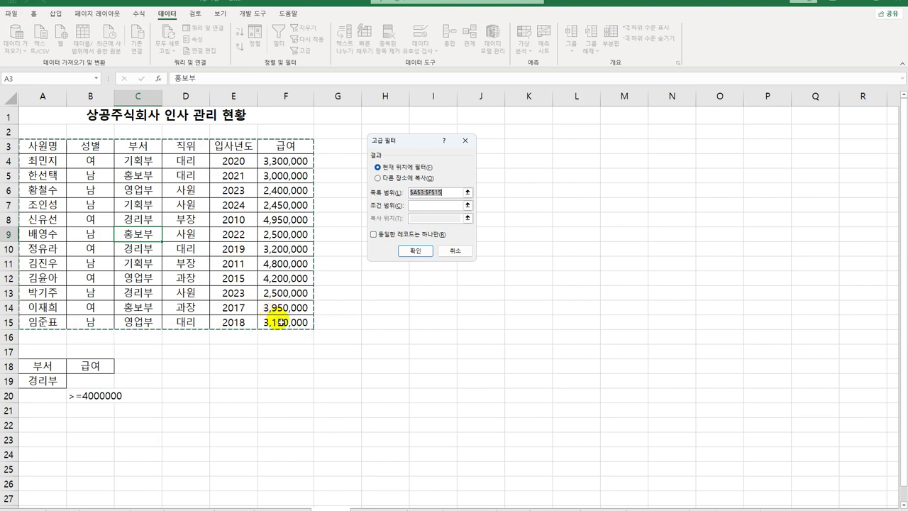
pyautogui.click(413, 205)
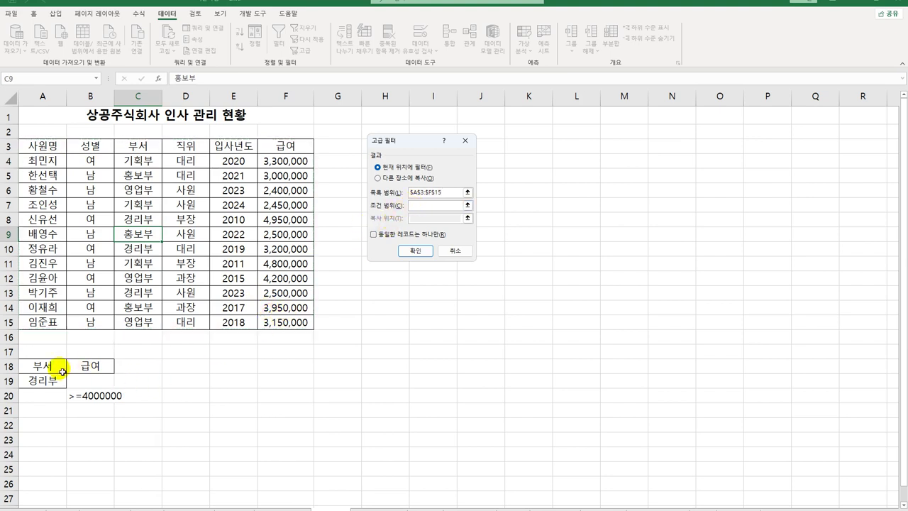
pyautogui.moveTo(62, 371); pyautogui.dragTo(95, 402)
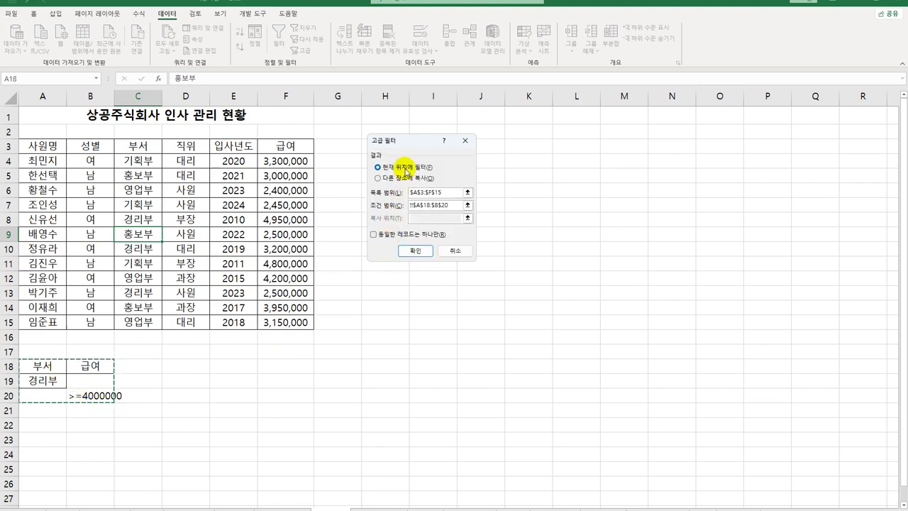
# Step: Set the filter to copy to another location, with A23 as the destination, and run it
pyautogui.click(405, 178)
pyautogui.click(429, 220)
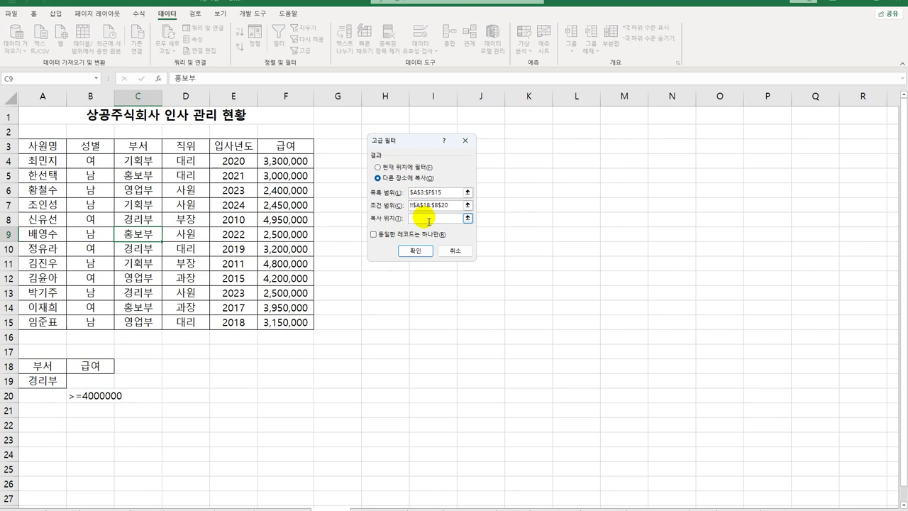
pyautogui.click(65, 440)
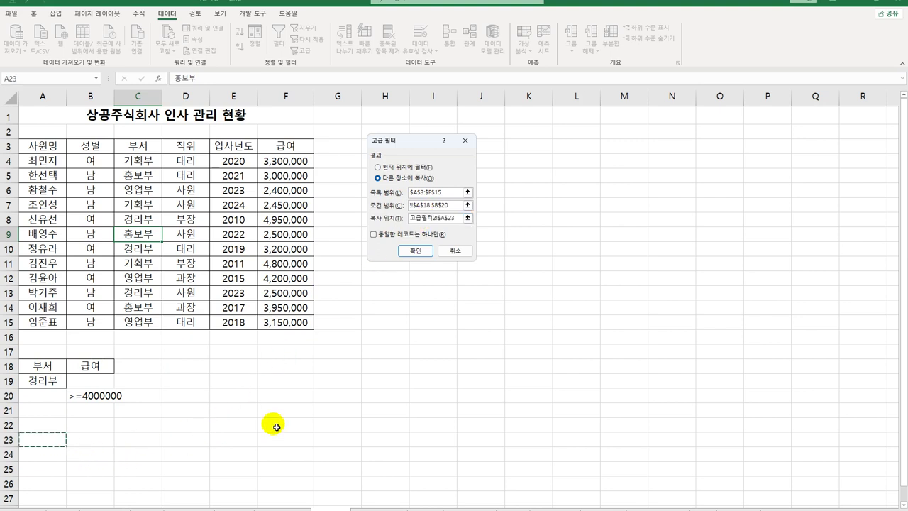
pyautogui.scroll(-3, 184, 397)
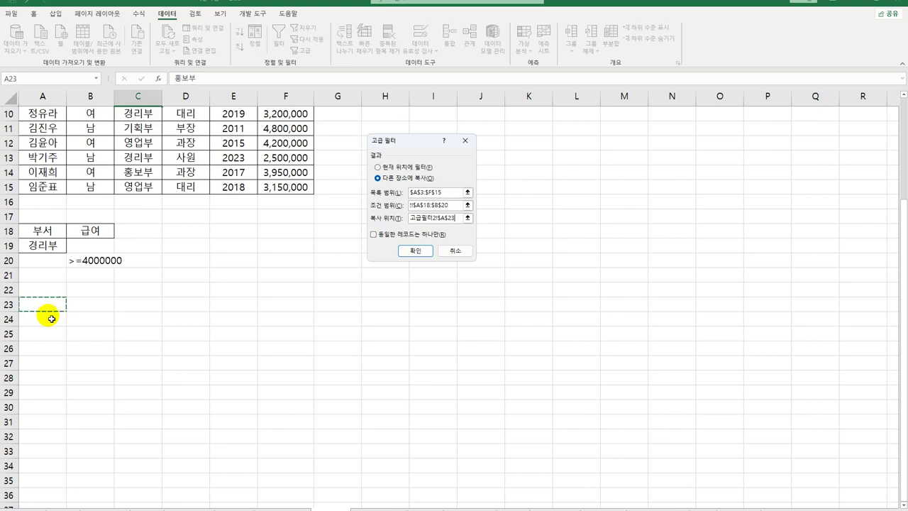
pyautogui.click(415, 252)
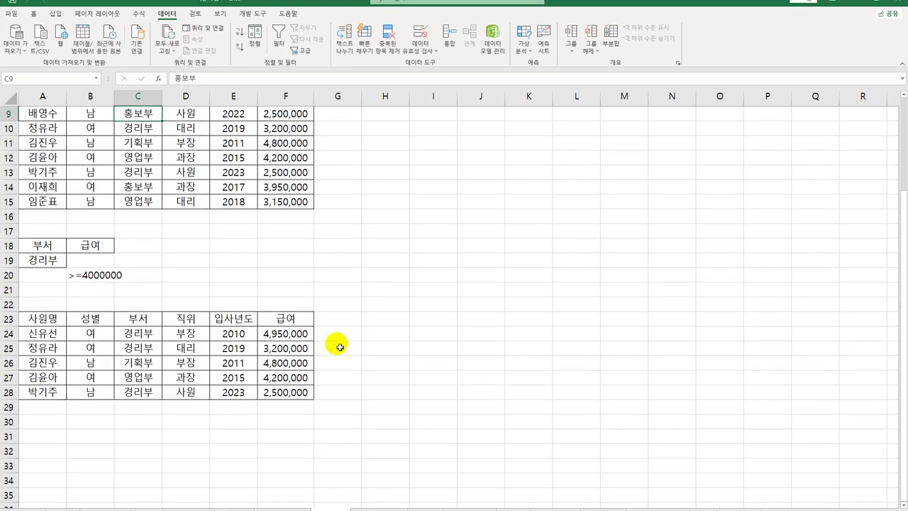
# Step: Check the 부서 and 급여 values of the extracted rows against the criteria and compare them with the finished example on the next sheet
pyautogui.moveTo(137, 333); pyautogui.dragTo(141, 349)
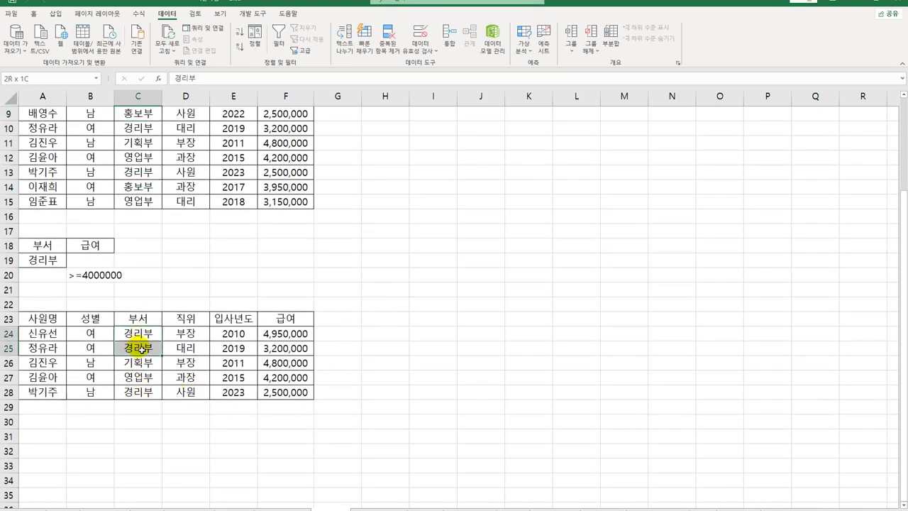
pyautogui.click(145, 396)
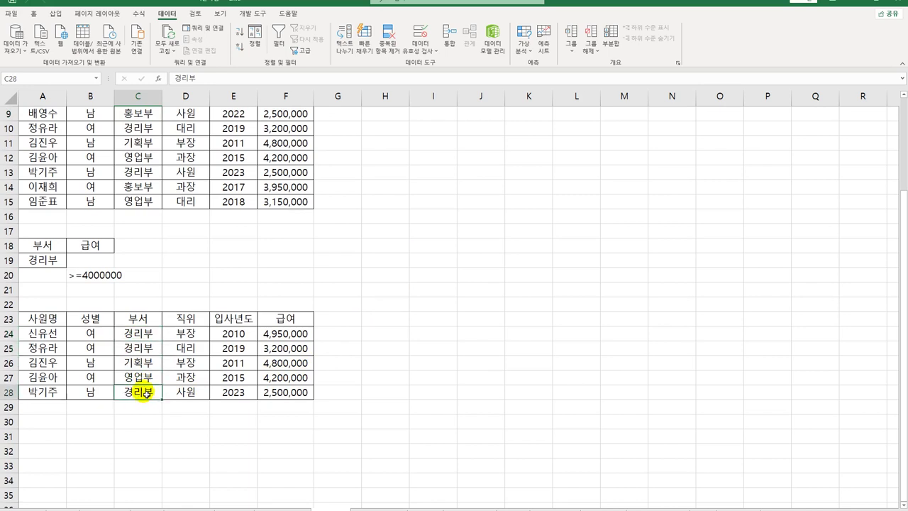
pyautogui.moveTo(284, 362); pyautogui.dragTo(284, 383)
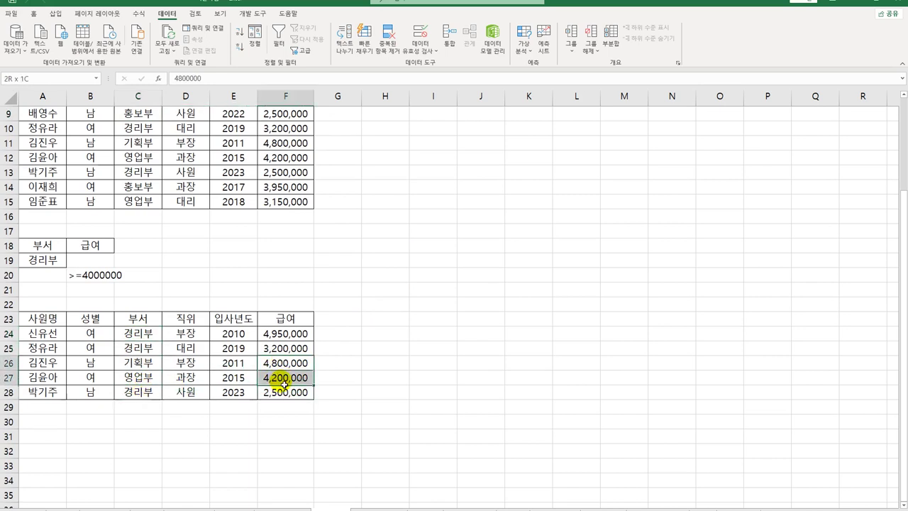
pyautogui.click(424, 394)
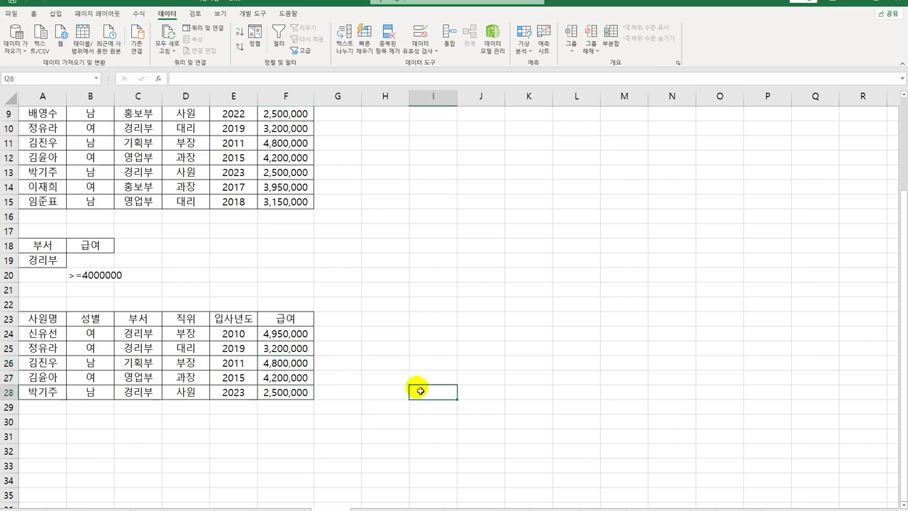
pyautogui.click(324, 508)
pyautogui.scroll(-1, 454, 283)
pyautogui.scroll(-2, 454, 305)
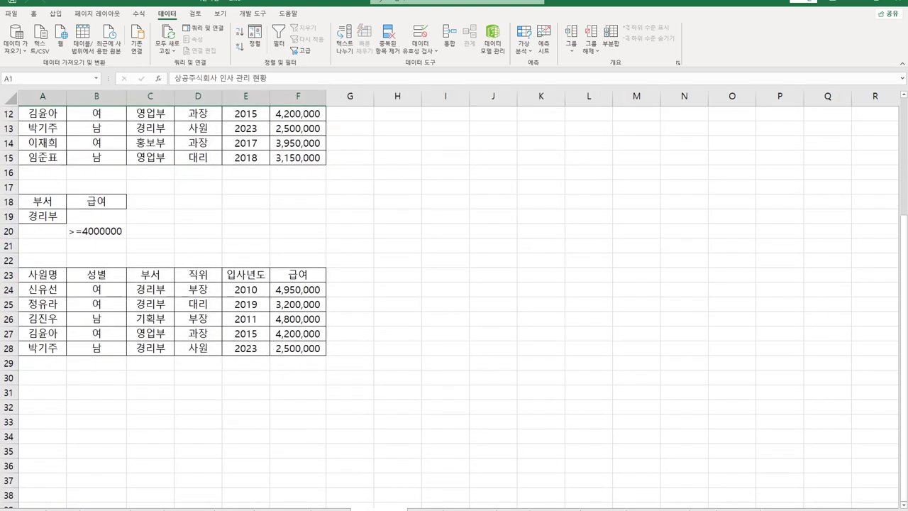
pyautogui.hotkey('ctrl', 'pageup')
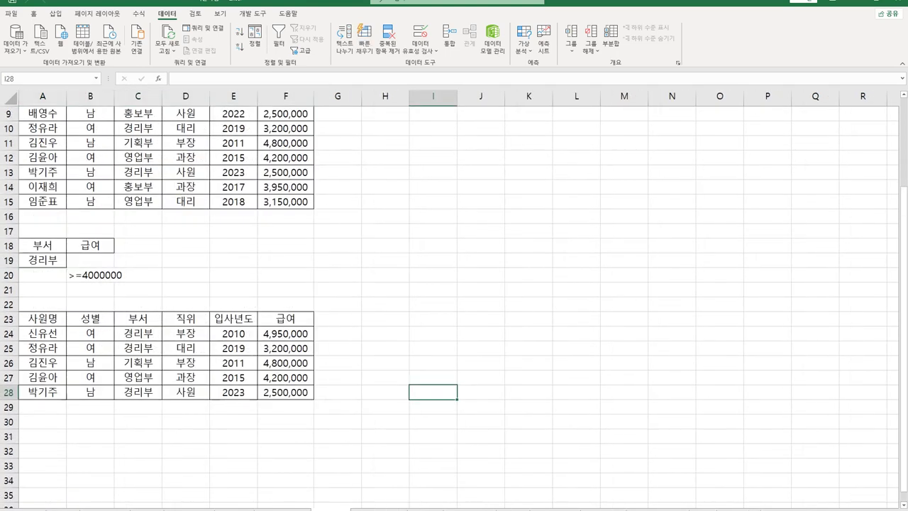
pyautogui.hotkey('ctrl', 'pagedown')
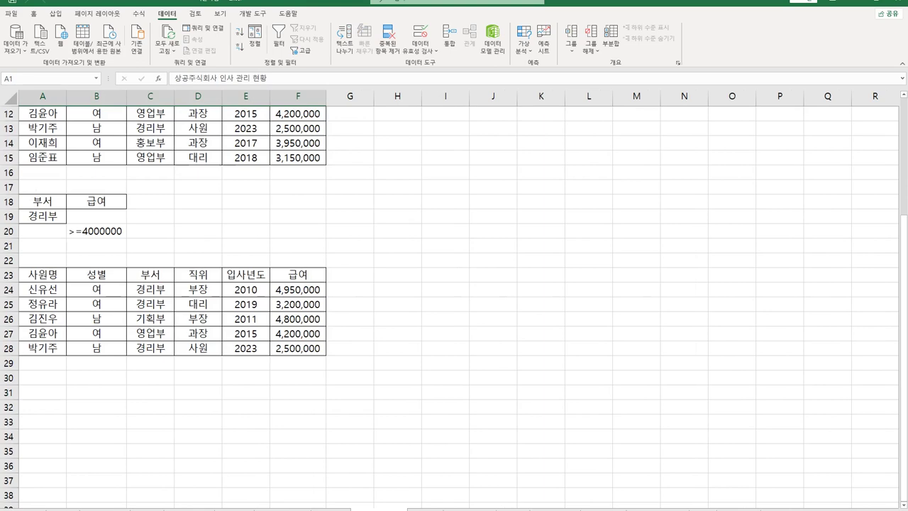
# Step: Go to the 합격 현황 sheet and turn on AutoFilter for the header row A3:G3
pyautogui.hotkey('ctrl', 'pageup')
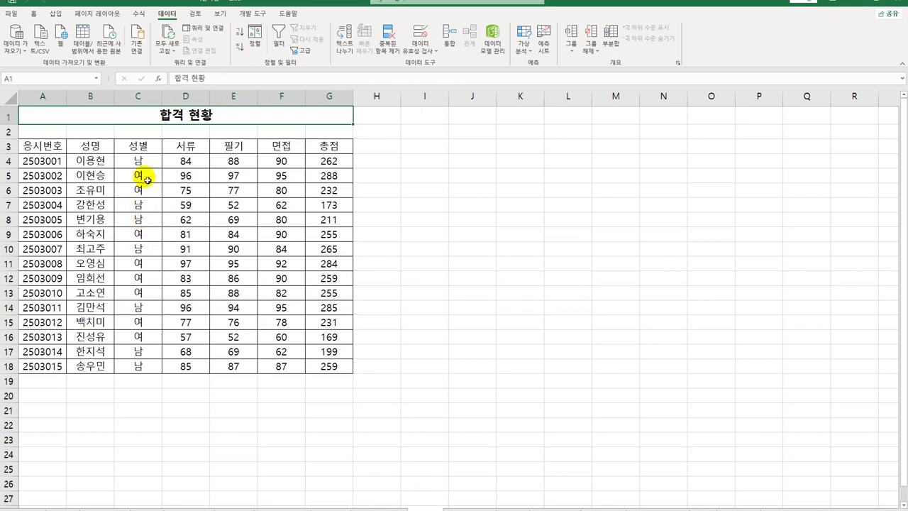
pyautogui.click(139, 165)
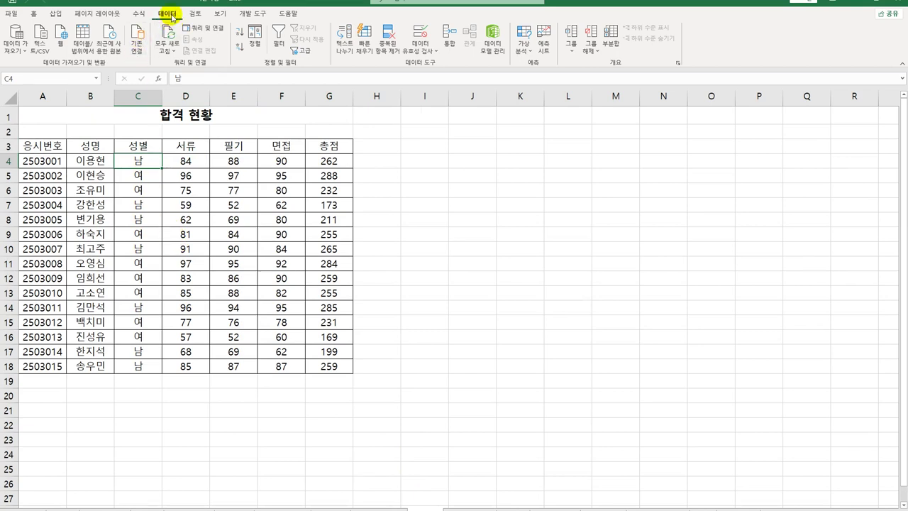
pyautogui.click(276, 41)
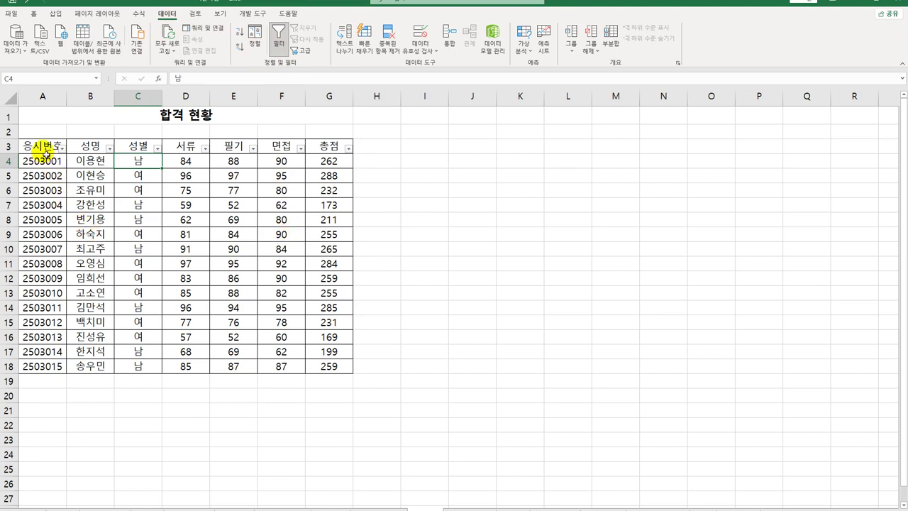
pyautogui.moveTo(45, 148); pyautogui.dragTo(328, 152)
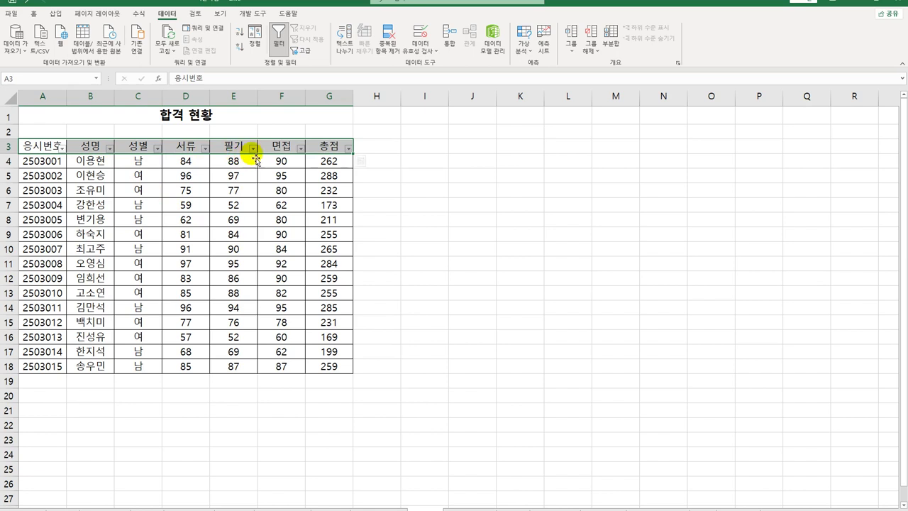
pyautogui.click(339, 154)
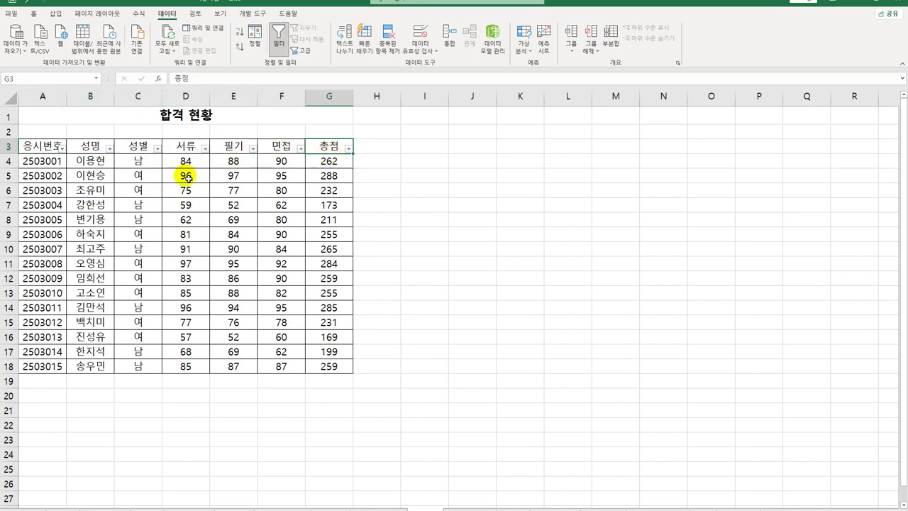
# Step: Filter the 성별 column of the 합격 현황 table to show only 여
pyautogui.click(145, 155)
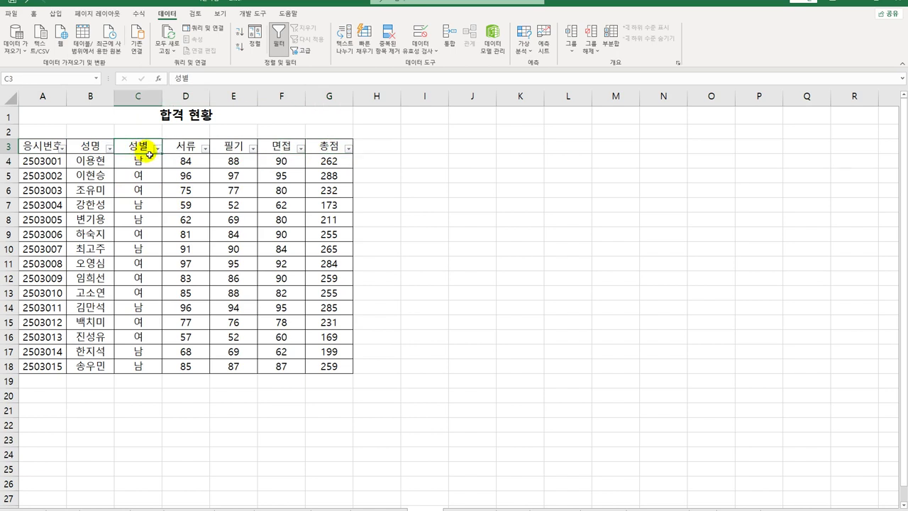
pyautogui.click(158, 148)
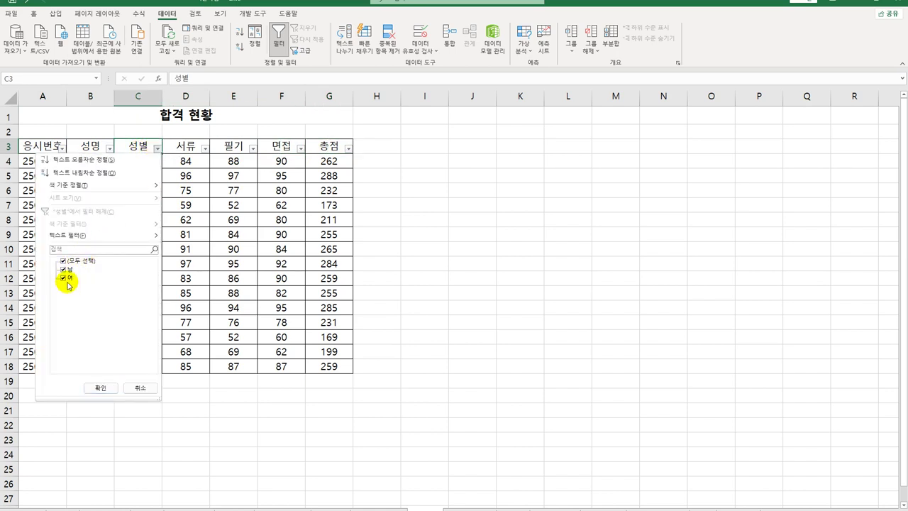
pyautogui.click(64, 260)
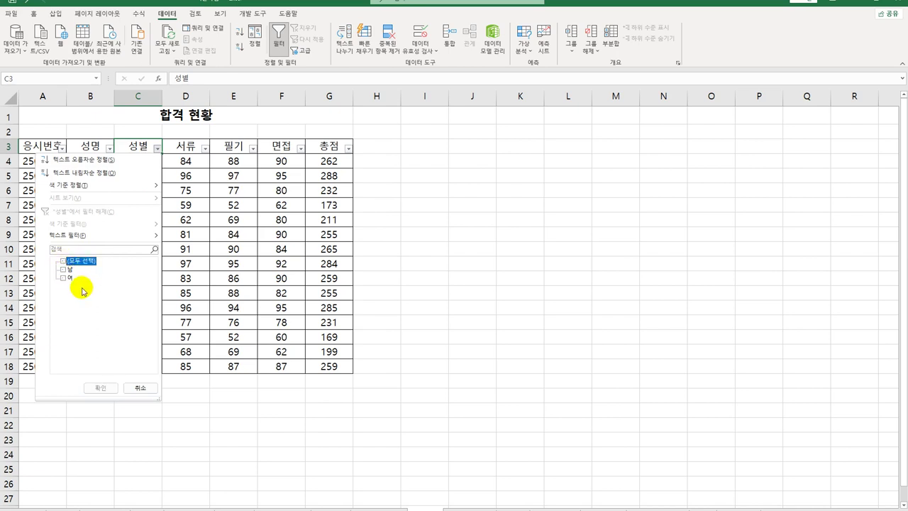
pyautogui.click(63, 278)
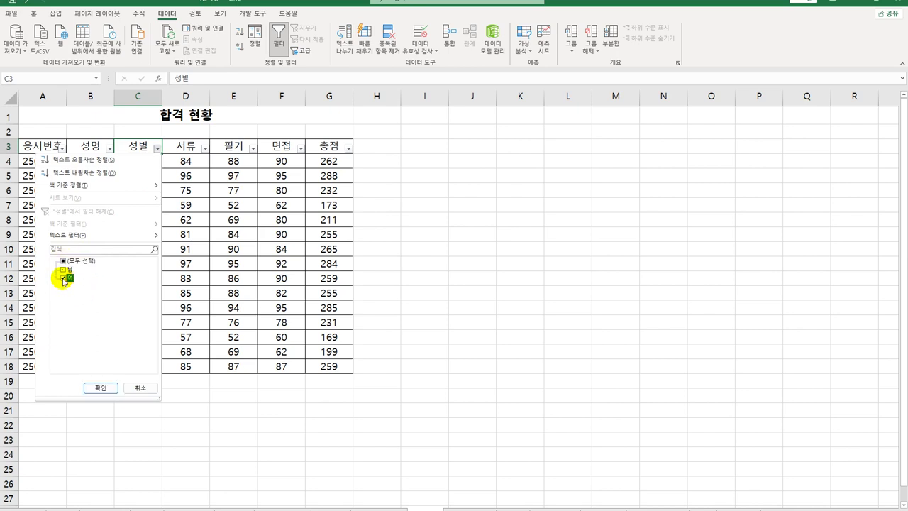
pyautogui.click(98, 388)
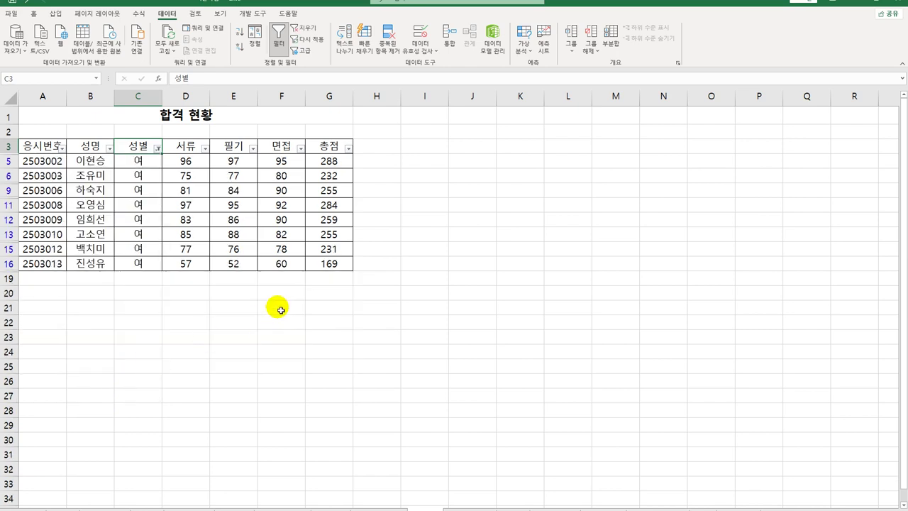
# Step: Add a number filter on the 총점 column for values greater than or equal to 250 and check the remaining scores
pyautogui.click(323, 149)
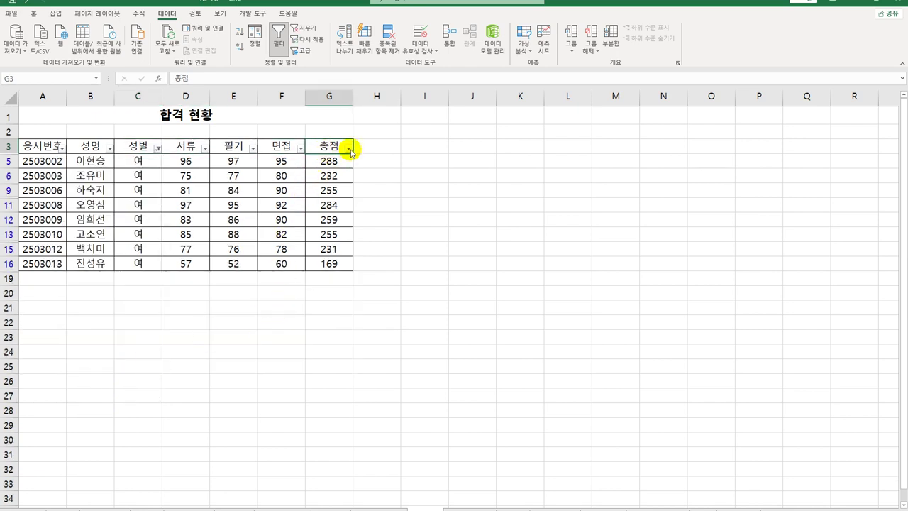
pyautogui.click(348, 147)
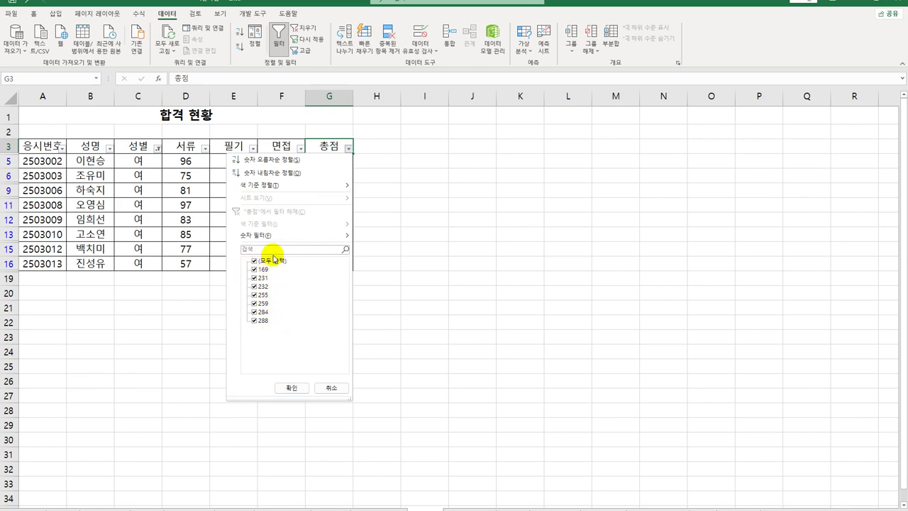
pyautogui.moveTo(276, 240)
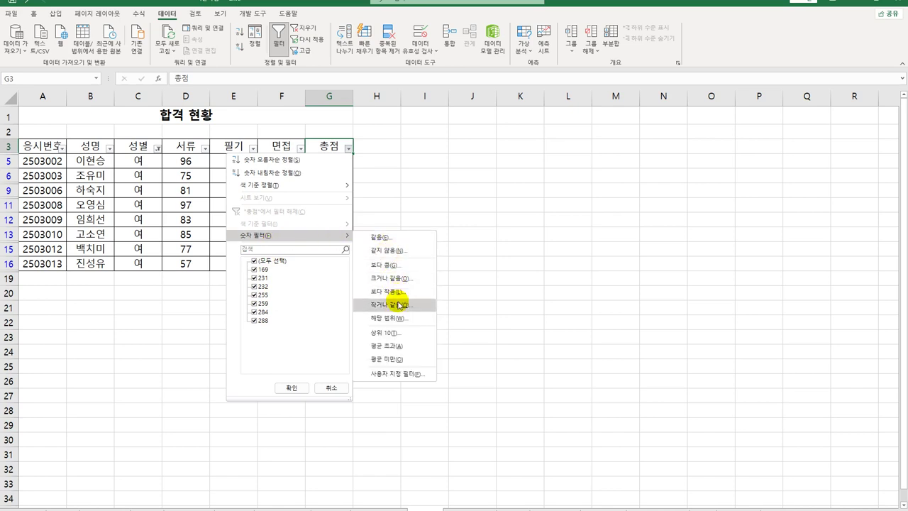
pyautogui.click(399, 278)
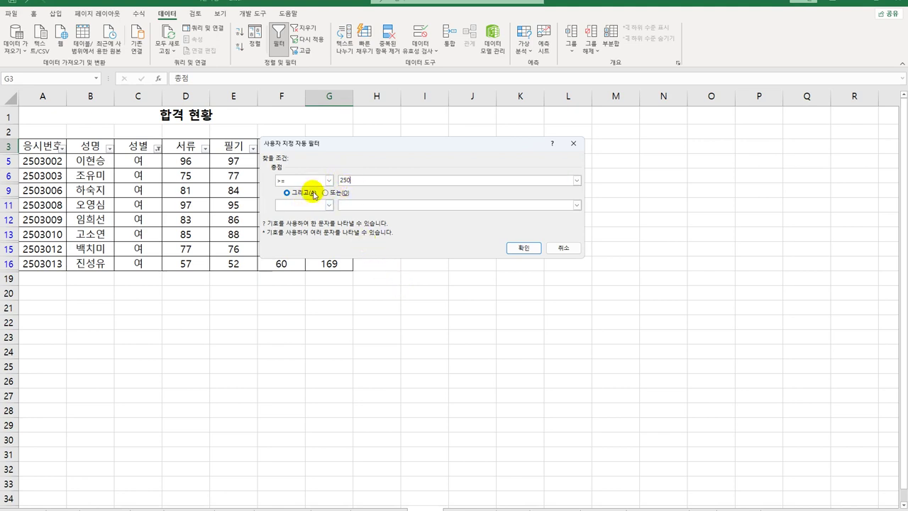
pyautogui.click(524, 248)
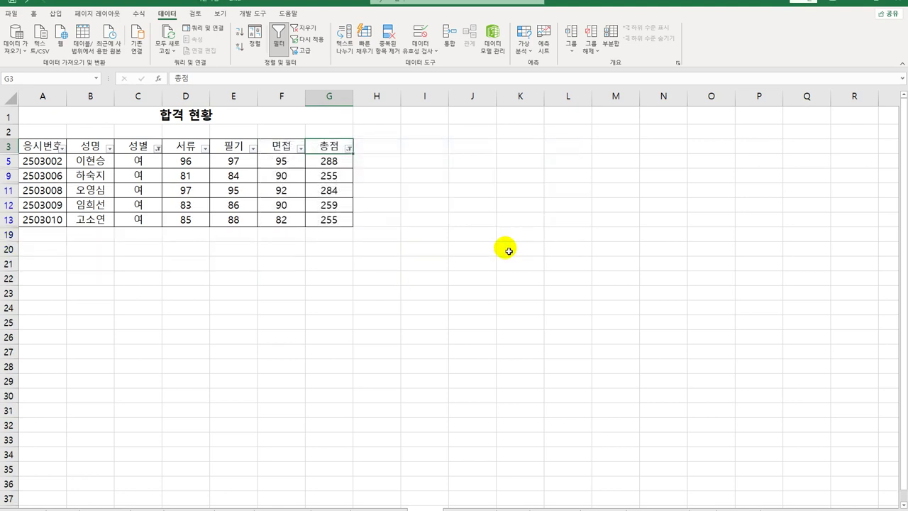
pyautogui.moveTo(329, 160); pyautogui.dragTo(333, 222)
pyautogui.click(334, 222)
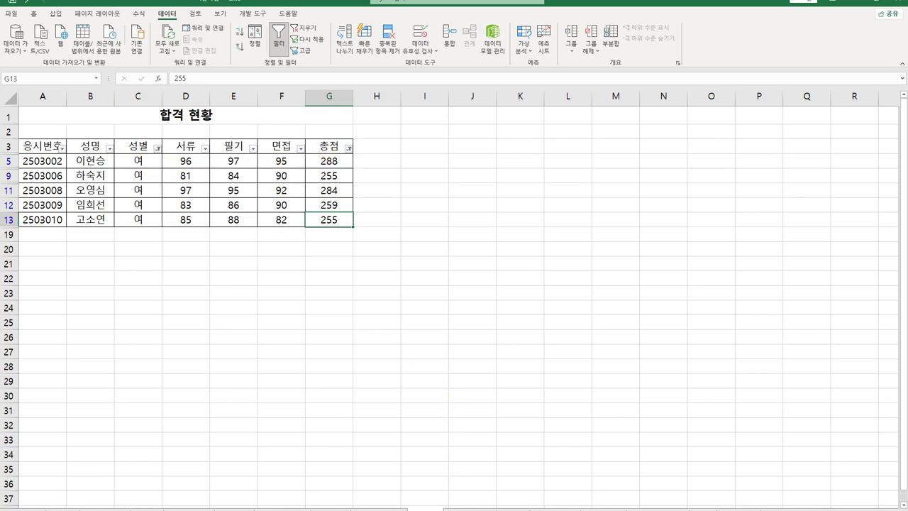
# Step: Clear all filter conditions from the 합격 현황 table and turn AutoFilter off
pyautogui.hotkey('ctrl', 'Home')
pyautogui.hotkey('ctrl', 'End')
pyautogui.click(225, 149)
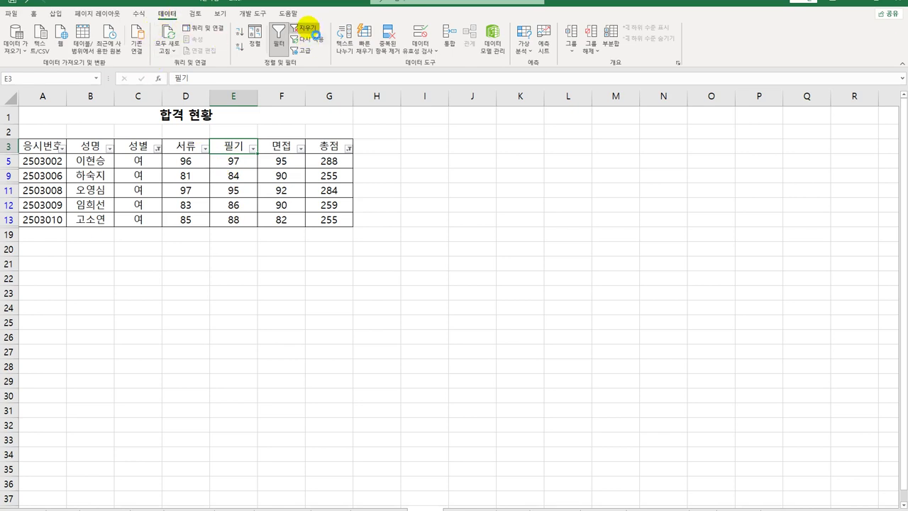
pyautogui.click(305, 28)
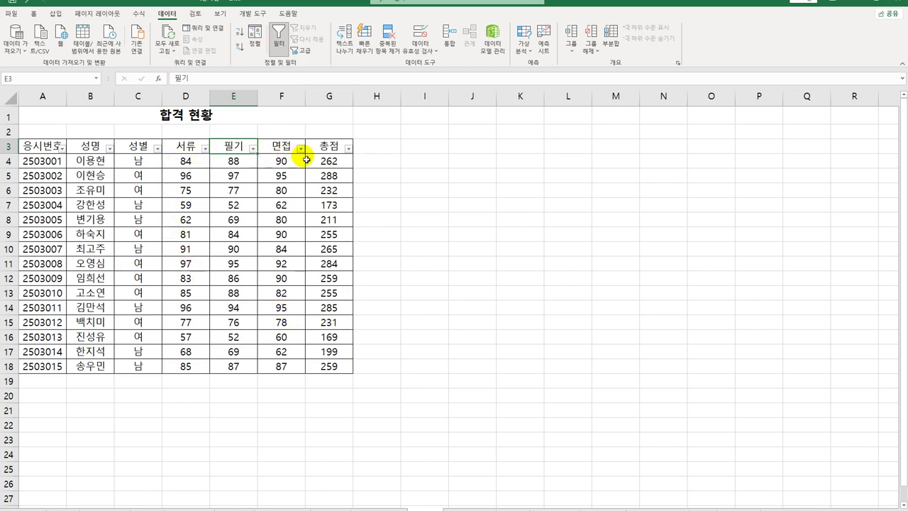
pyautogui.click(281, 46)
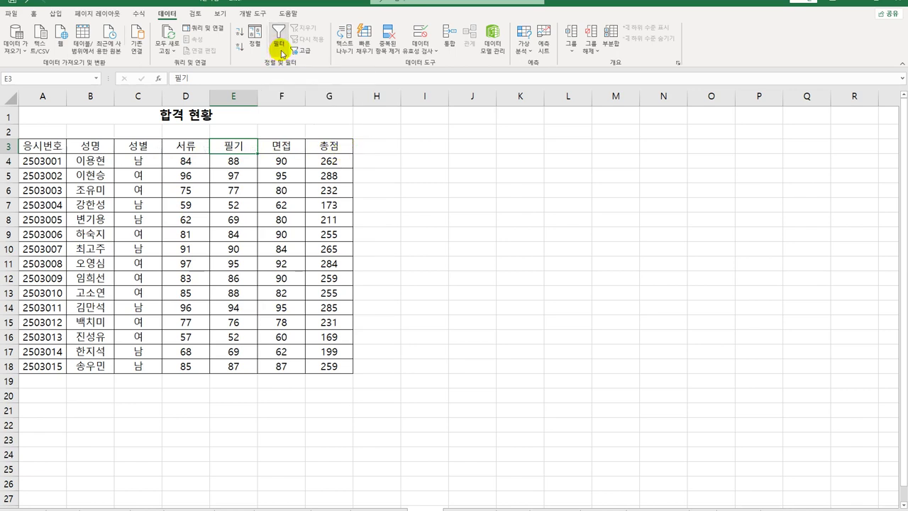
pyautogui.click(322, 154)
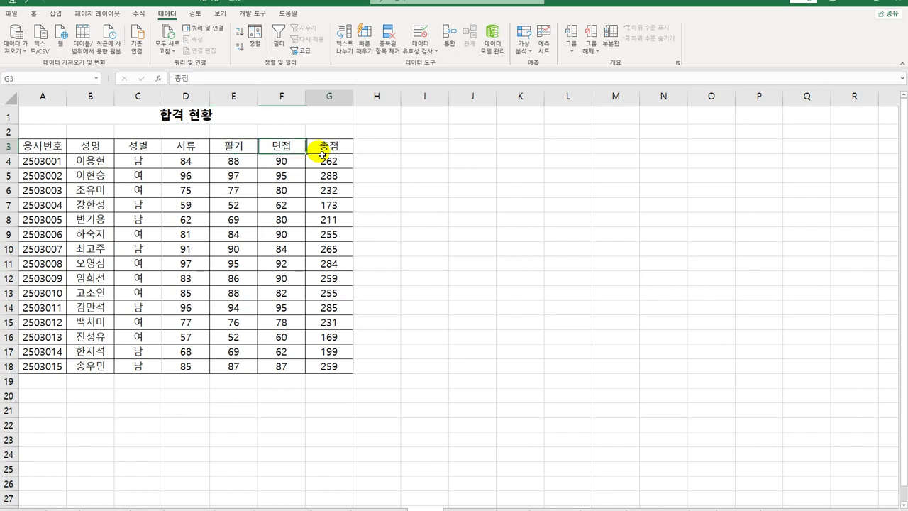